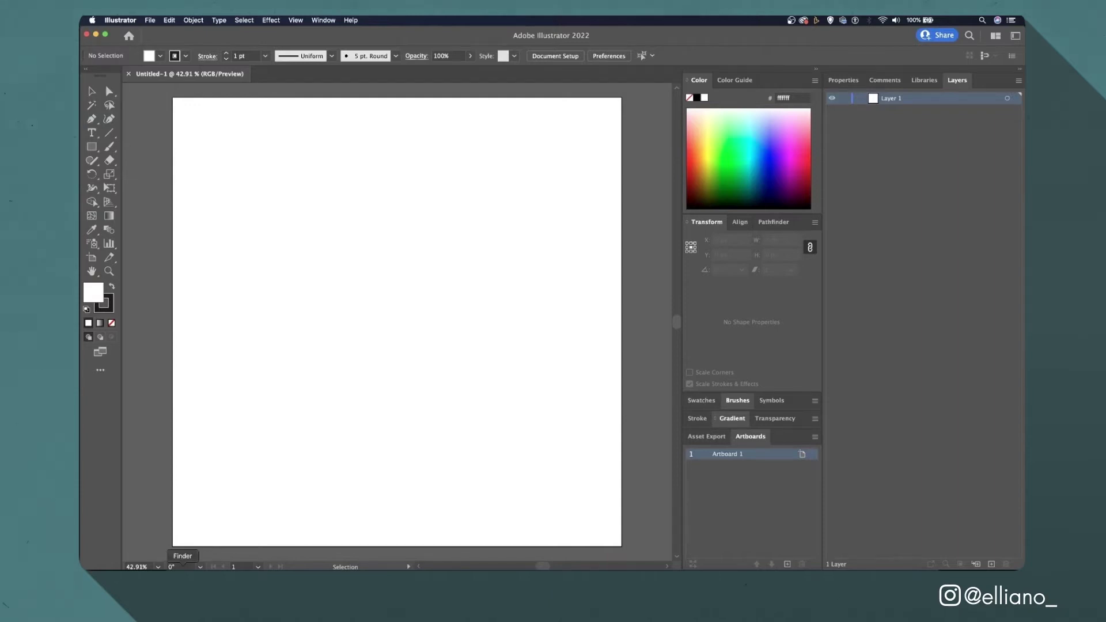
# Switch to Finder and place Leeds_United_logo_PNG2.png from the Images folder onto the Illustrator artboard.
pyautogui.click(183, 575)
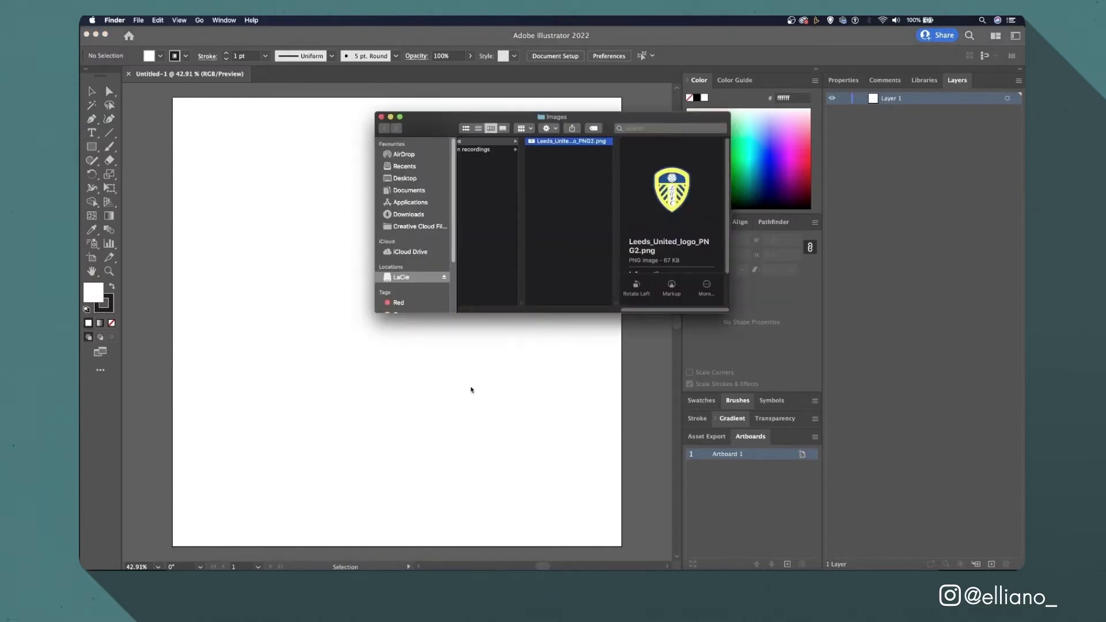
pyautogui.moveTo(471, 390); pyautogui.dragTo(404, 427)
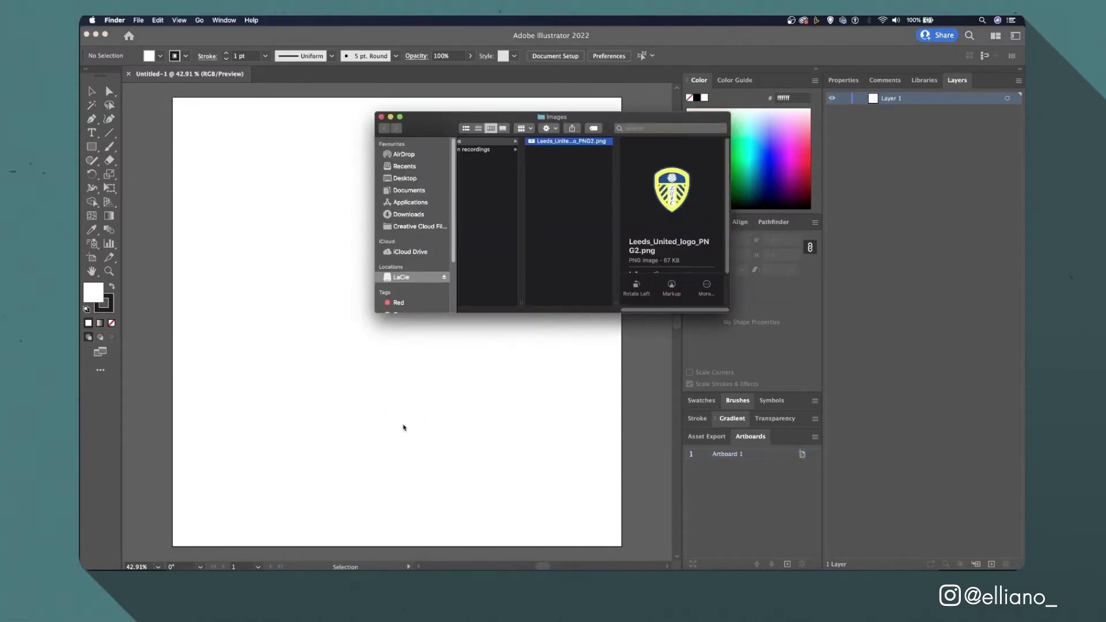
pyautogui.click(528, 437)
pyautogui.scroll(-5, 529, 438)
pyautogui.moveTo(135, 231); pyautogui.dragTo(636, 471)
# Size the placed logo to about 1800 by 1012 px and centre it on the artboard at X 540 px, Y 540 px.
pyautogui.click(704, 56)
pyautogui.click(738, 56)
pyautogui.click(752, 56)
pyautogui.moveTo(353, 311); pyautogui.dragTo(313, 289)
pyautogui.click(556, 259)
pyautogui.scroll(5, 556, 259)
pyautogui.scroll(3, 556, 260)
pyautogui.scroll(-3, 557, 259)
pyautogui.click(488, 375)
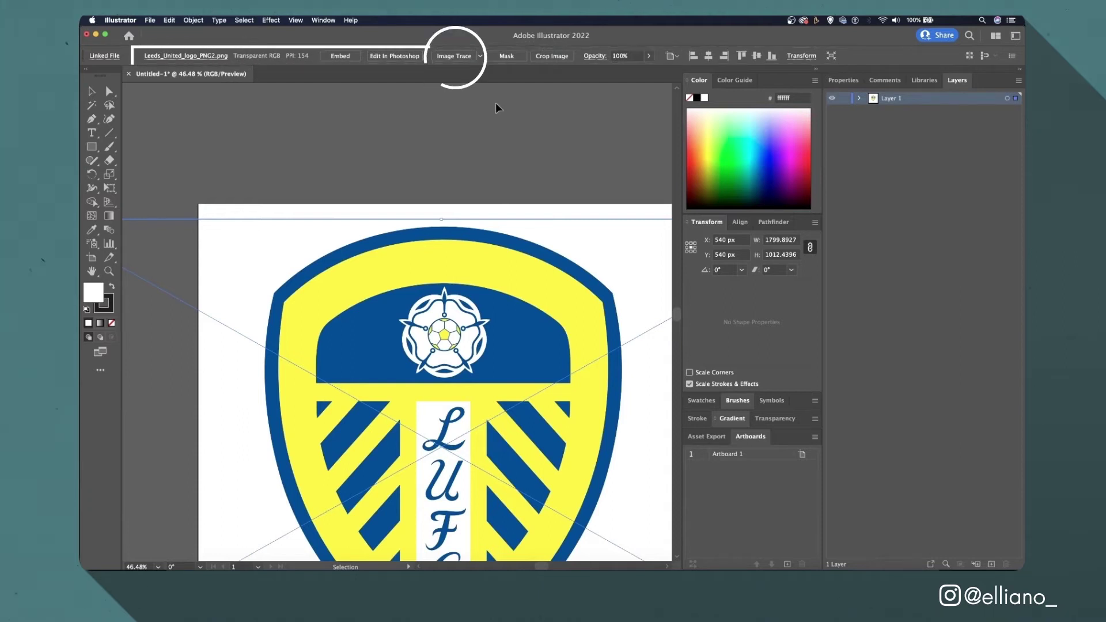
# Image-trace the logo with the 3 Colors preset and expand the tracing into editable paths.
pyautogui.click(480, 56)
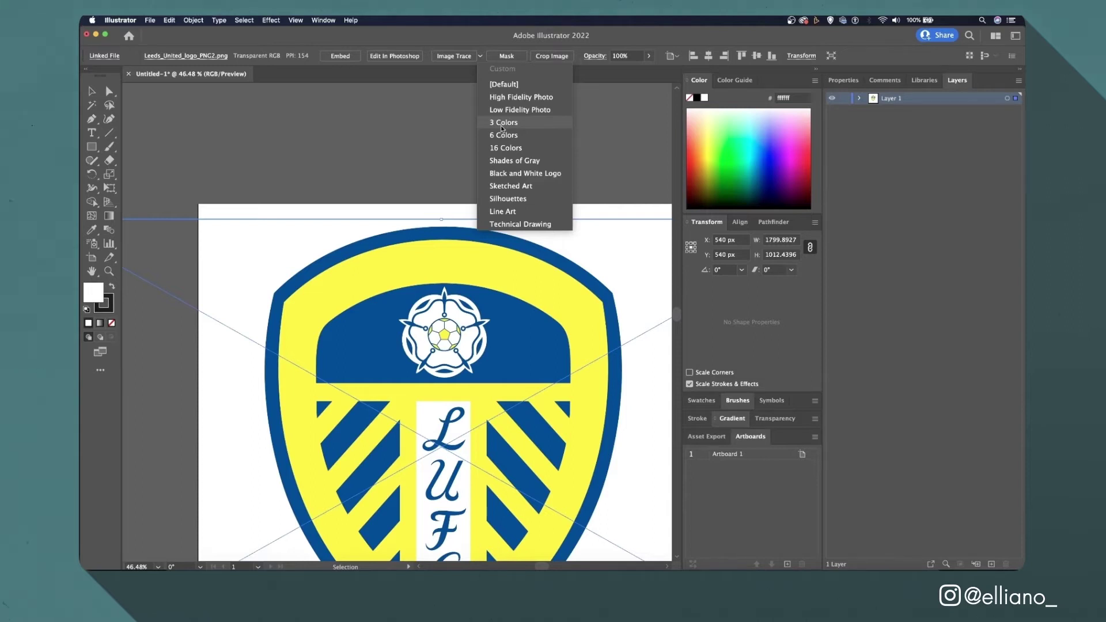
pyautogui.click(502, 125)
pyautogui.click(655, 294)
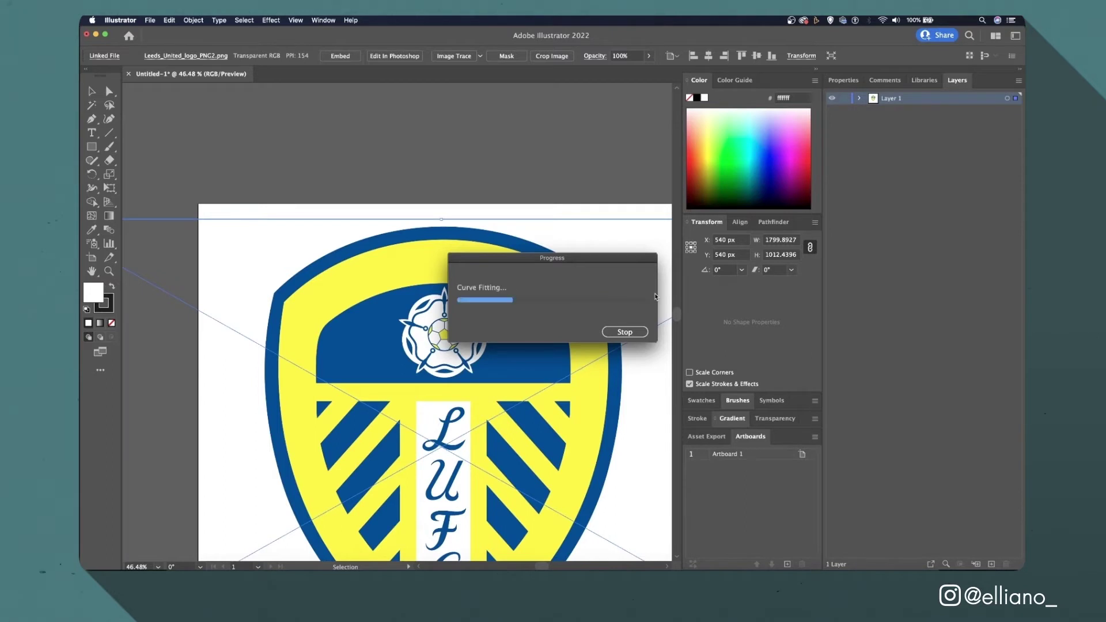
pyautogui.scroll(-3, 548, 353)
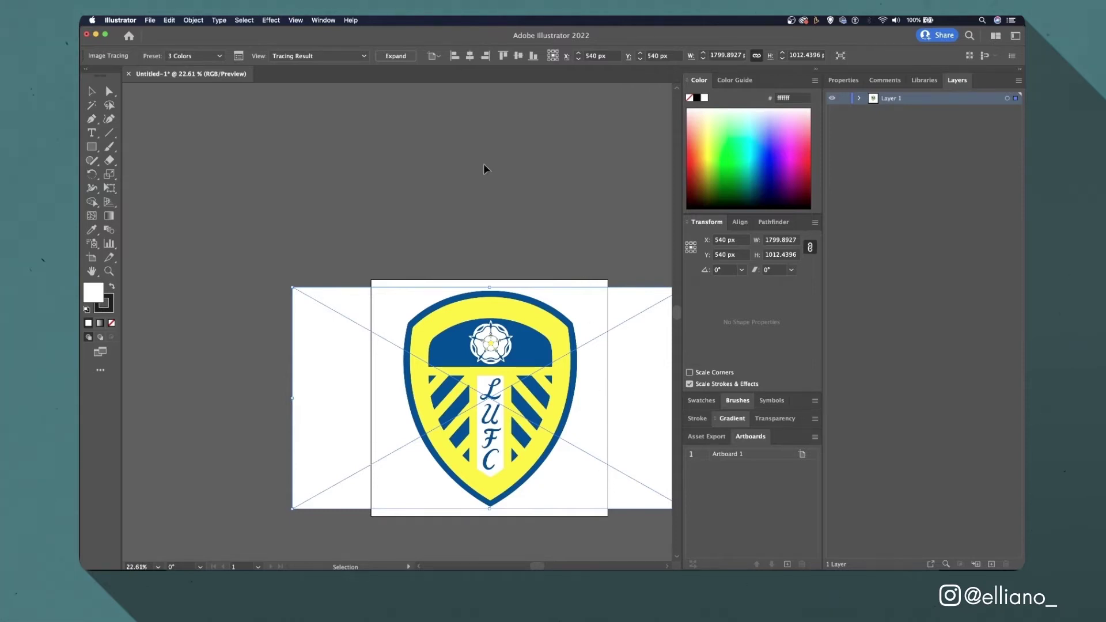
pyautogui.click(398, 57)
pyautogui.click(462, 208)
# Examine the traced shape at the letter L in isolation mode and return to the full artwork.
pyautogui.scroll(5, 487, 394)
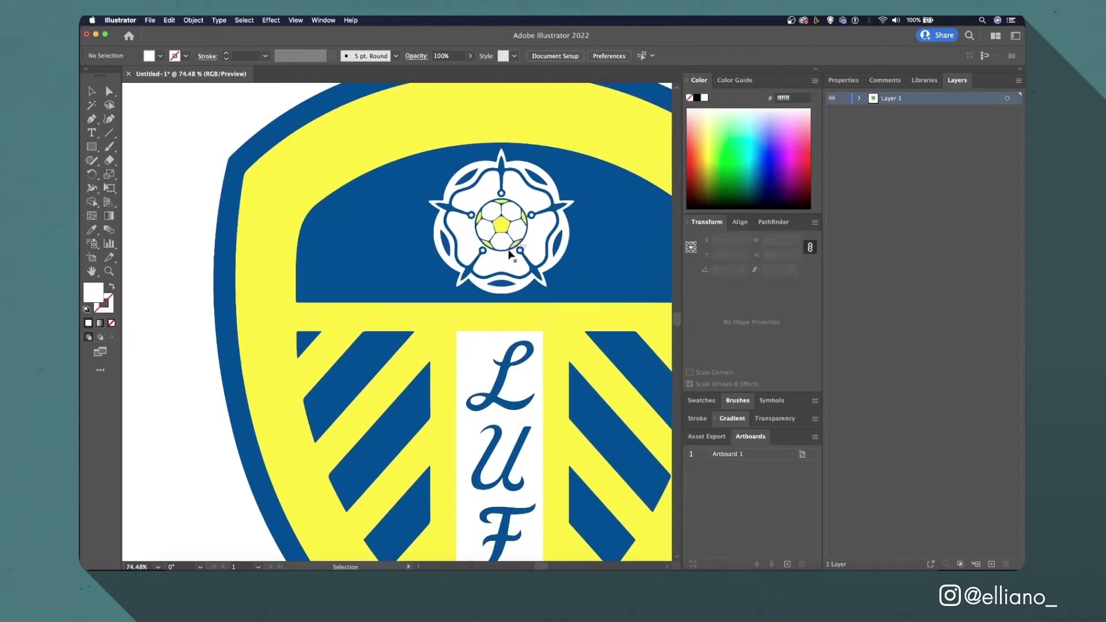
pyautogui.click(498, 397)
pyautogui.doubleClick(497, 404)
pyautogui.moveTo(495, 403); pyautogui.dragTo(391, 421)
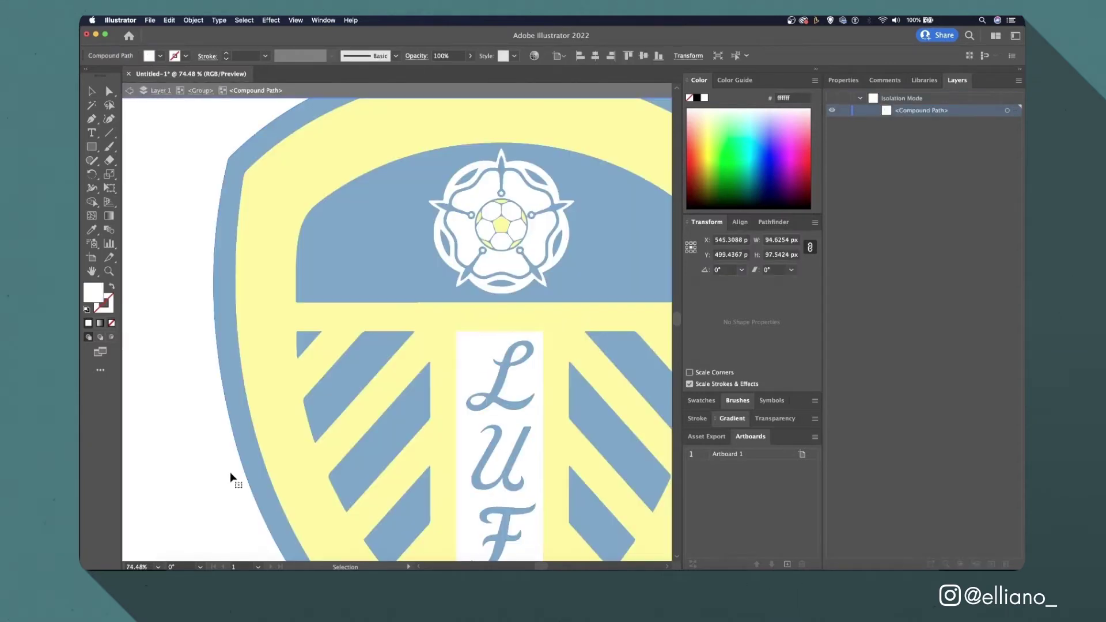
pyautogui.scroll(-5, 230, 477)
pyautogui.doubleClick(492, 269)
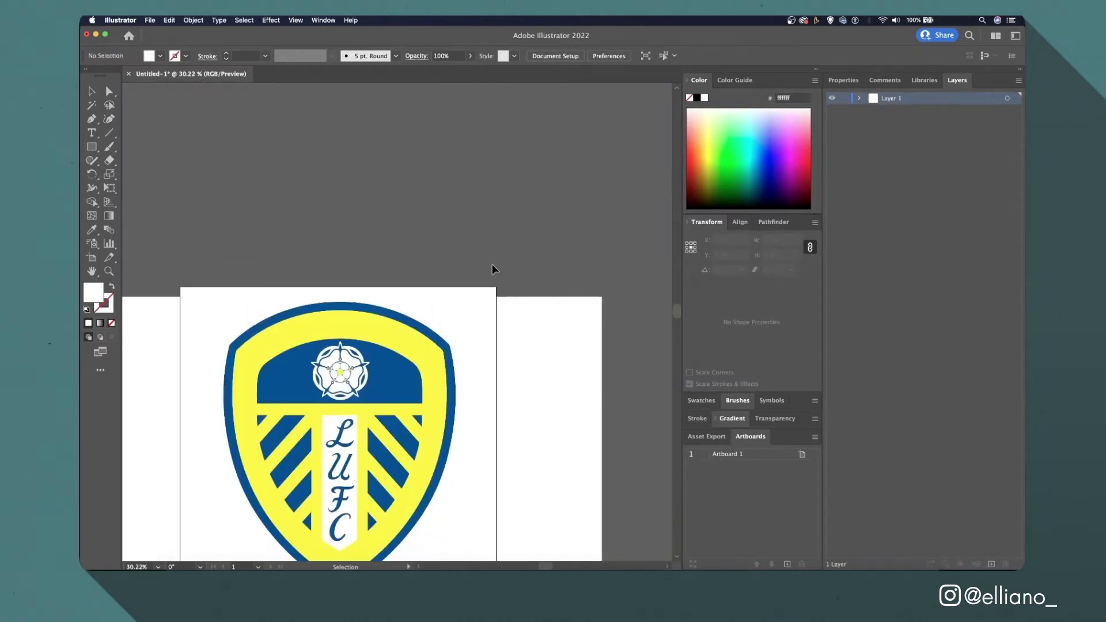
# Delete the traced white background around the crest by removing its corner anchor points with Direct Selection.
pyautogui.press('super+a')
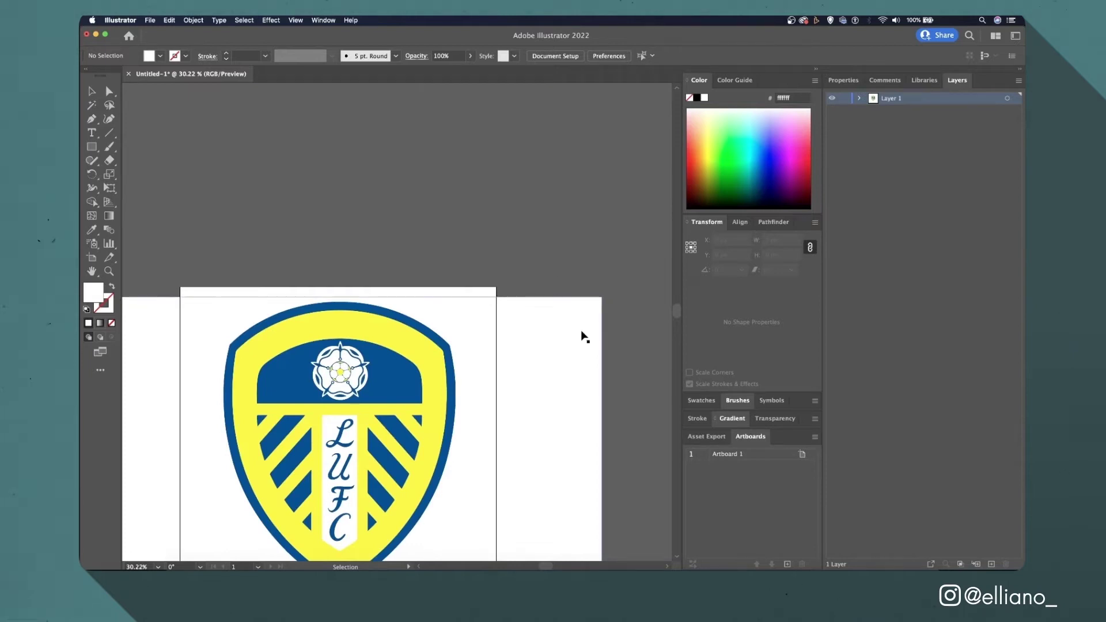
pyautogui.press('a')
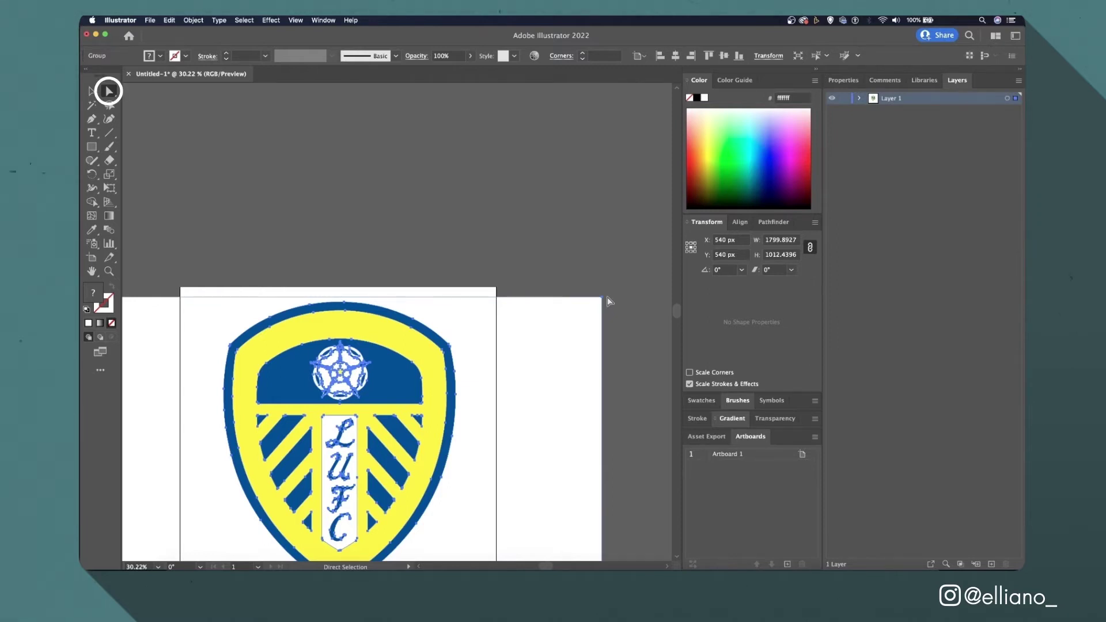
pyautogui.moveTo(616, 285); pyautogui.dragTo(583, 309)
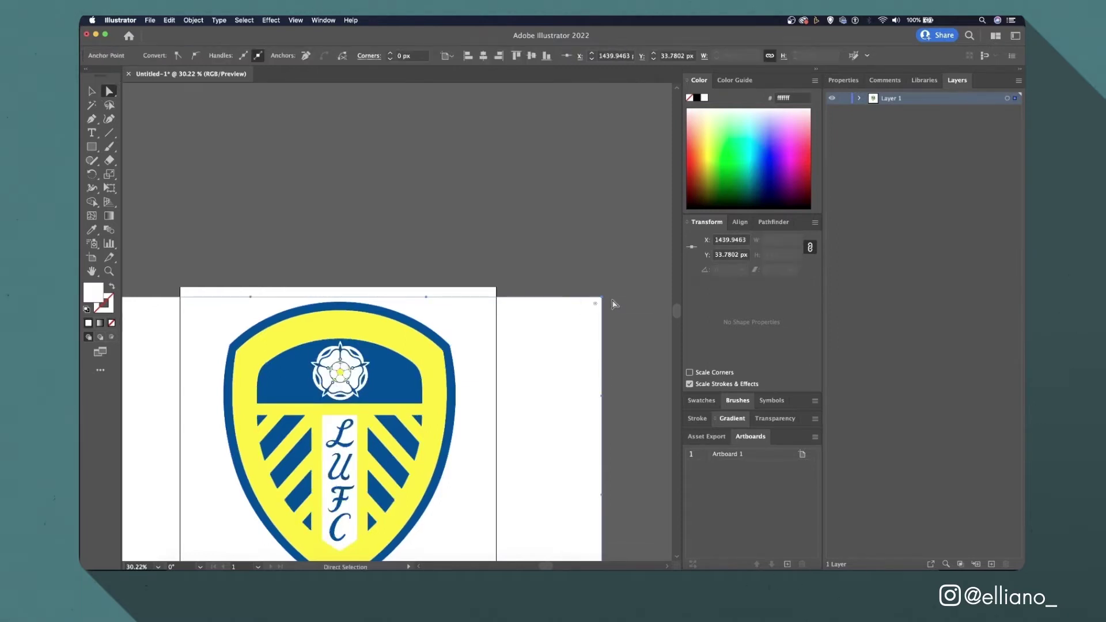
pyautogui.press('Delete')
pyautogui.scroll(-4, 613, 303)
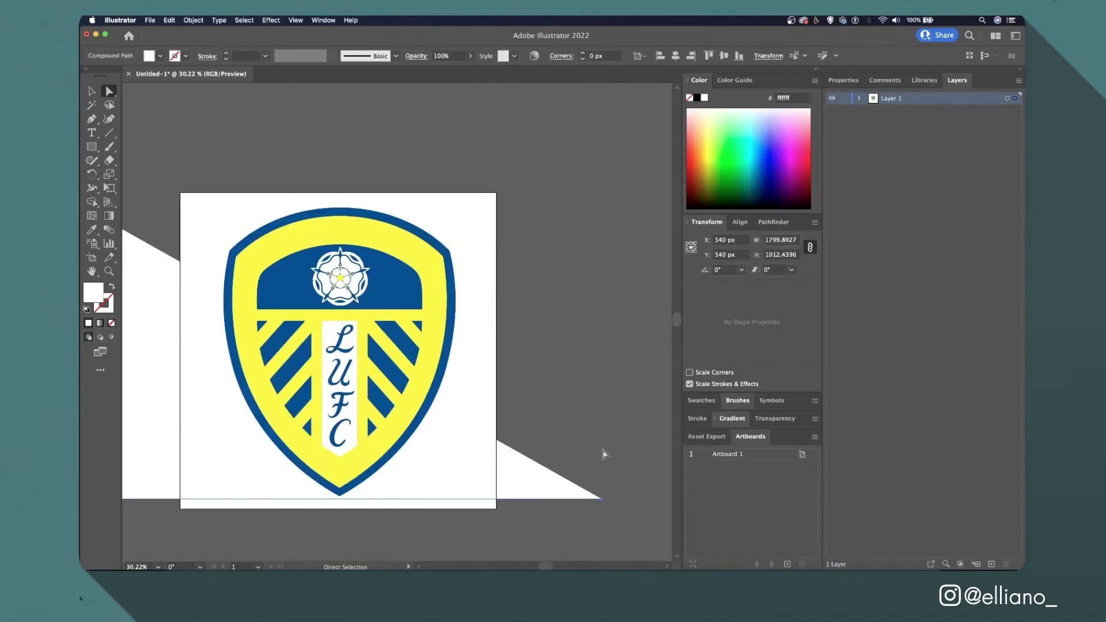
pyautogui.moveTo(604, 505); pyautogui.dragTo(602, 500)
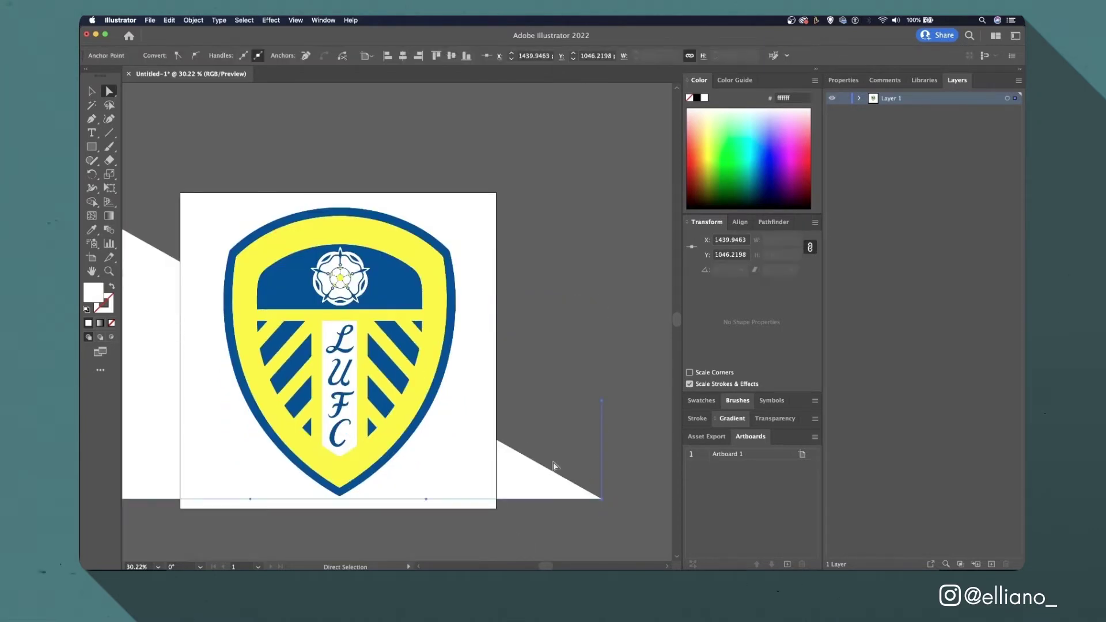
pyautogui.press('BackSpace')
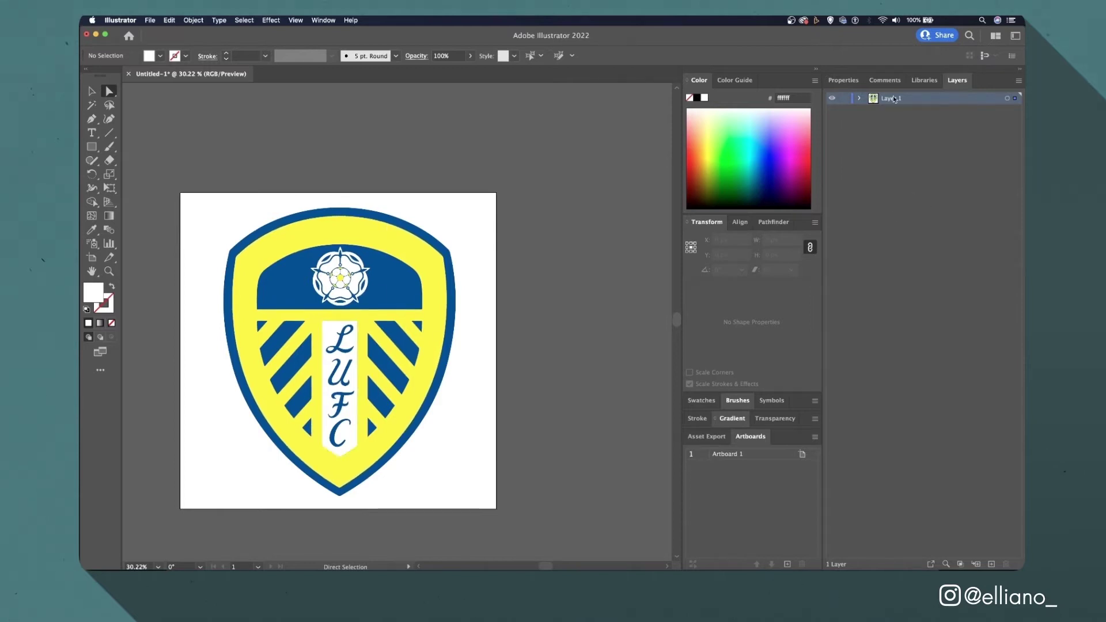
# Cut the letter L out of the crest group and paste it in place on a new layer.
pyautogui.scroll(3, 540, 365)
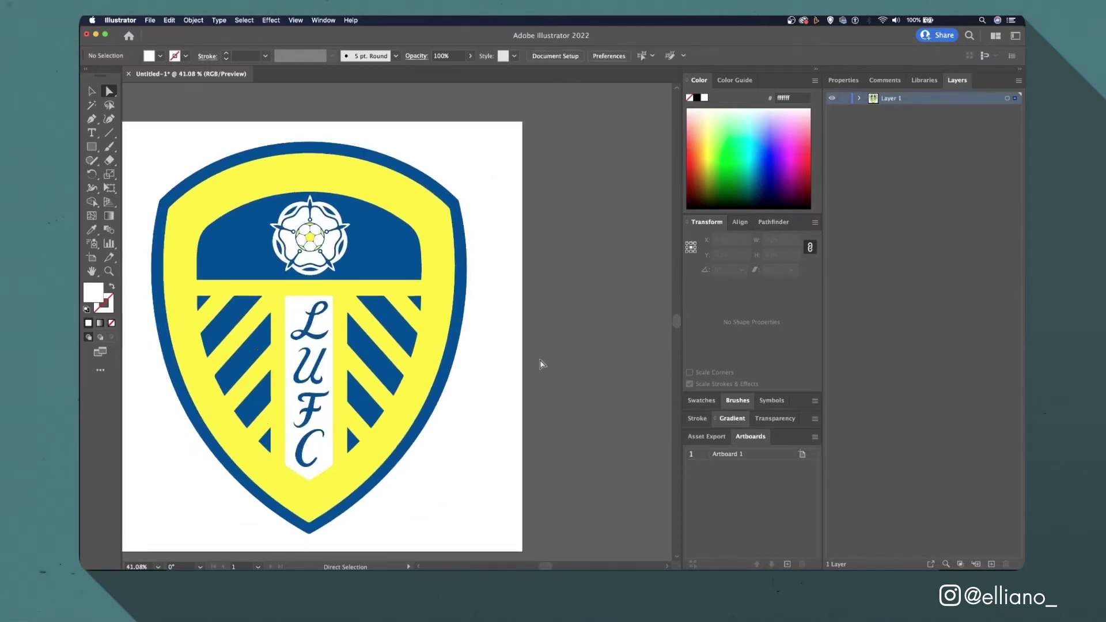
pyautogui.scroll(4, 308, 406)
pyautogui.press('v')
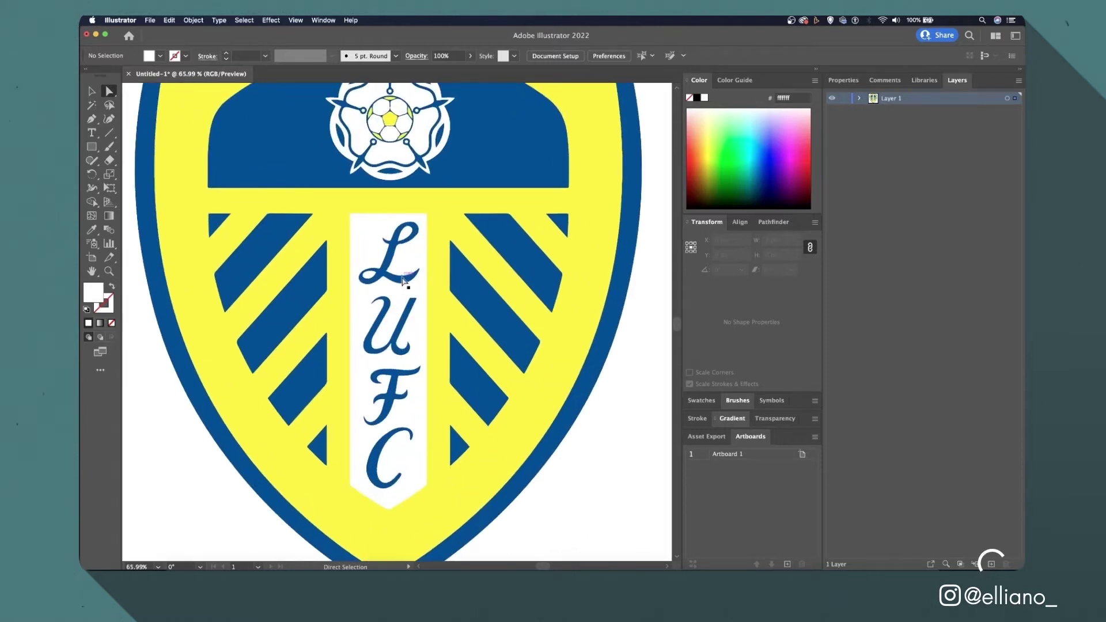
pyautogui.click(403, 281)
pyautogui.doubleClick(403, 281)
pyautogui.click(403, 281)
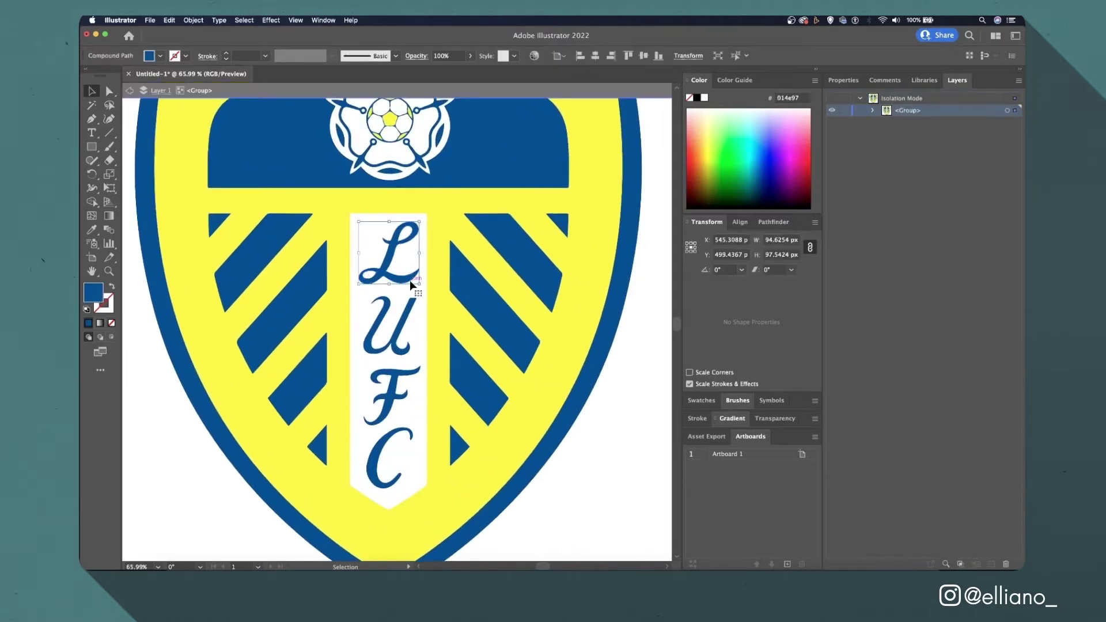
pyautogui.press('Delete')
pyautogui.click(970, 217)
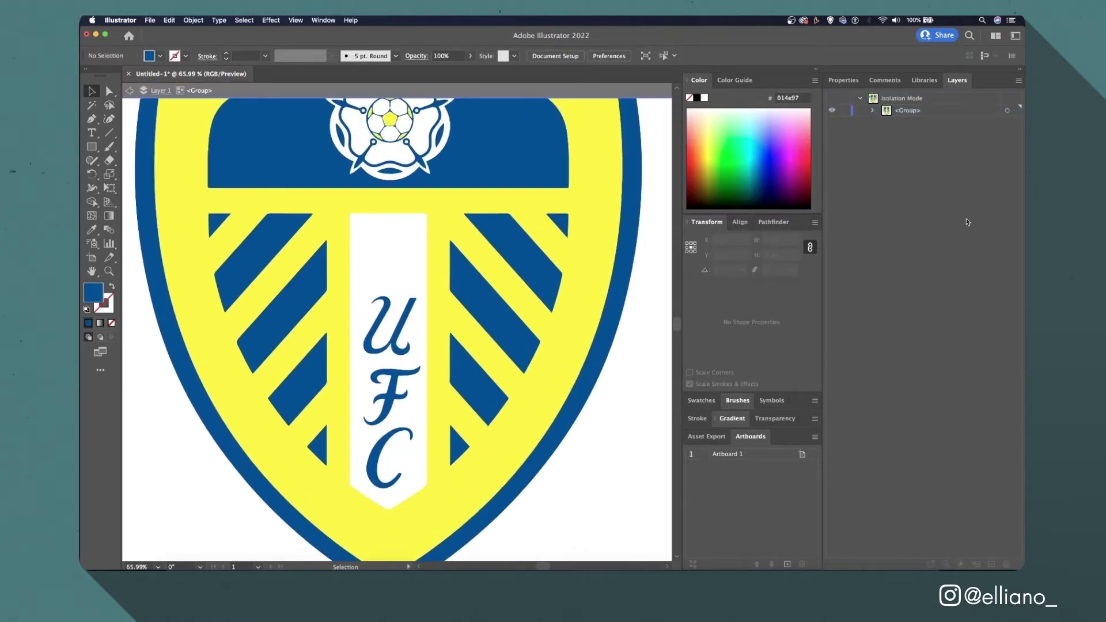
pyautogui.doubleClick(629, 451)
pyautogui.click(991, 563)
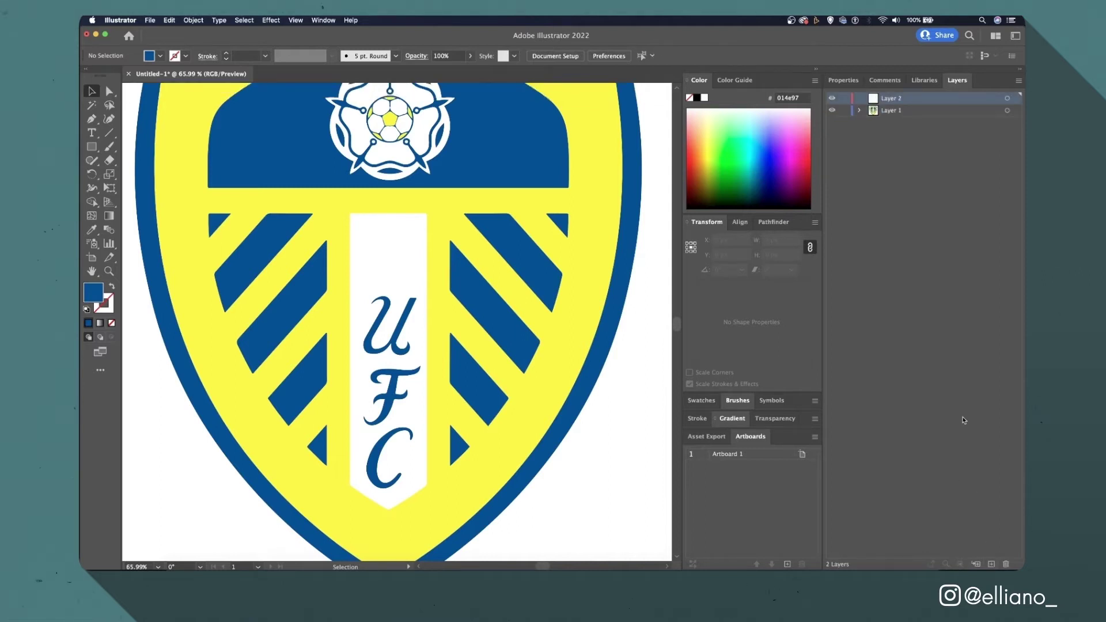
pyautogui.press('super+f')
# Rename the first letter's layer L, and move the letter U in place onto a new layer beneath it.
pyautogui.doubleClick(401, 339)
pyautogui.click(402, 339)
pyautogui.doubleClick(629, 415)
pyautogui.doubleClick(891, 99)
pyautogui.write('L')
pyautogui.click(991, 564)
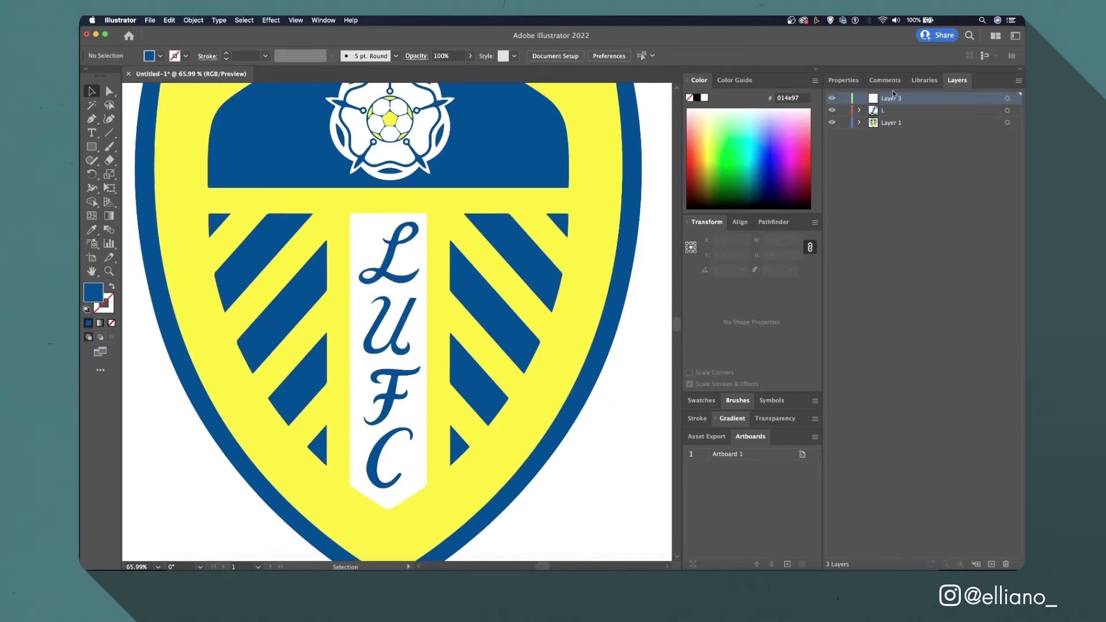
pyautogui.moveTo(891, 98); pyautogui.dragTo(892, 116)
pyautogui.press('super+f')
# Cut the letters F and C from the crest and paste each in place on its own new layer.
pyautogui.doubleClick(391, 410)
pyautogui.doubleClick(391, 410)
pyautogui.press('super+x')
pyautogui.click(990, 564)
pyautogui.press('super+f')
pyautogui.doubleClick(381, 464)
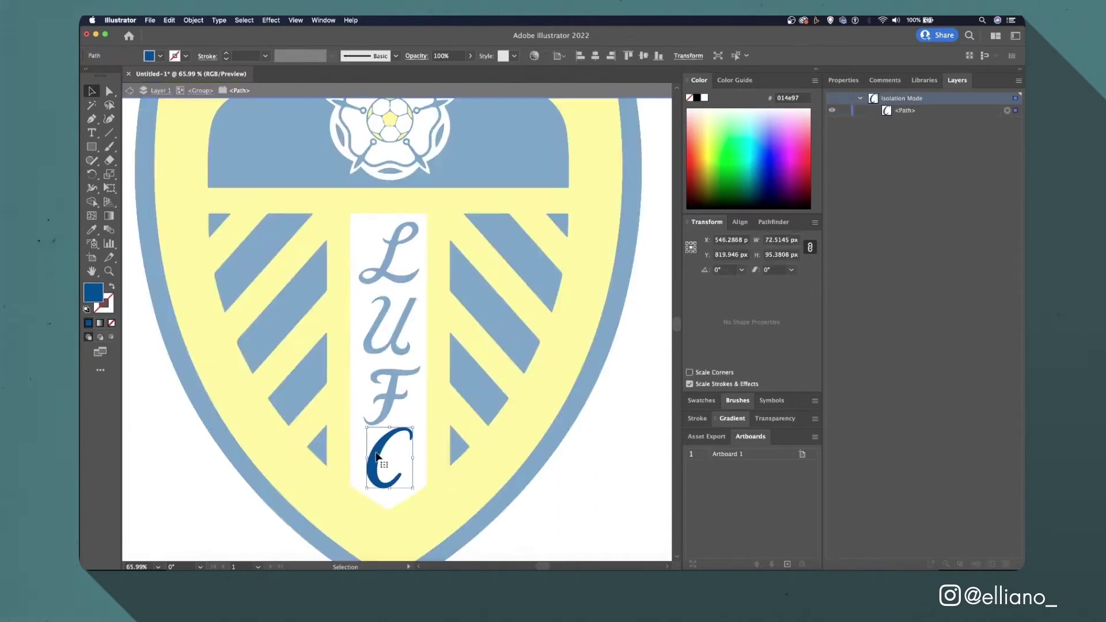
pyautogui.click(991, 564)
pyautogui.press('super+f')
# Rename the layers of the remaining three letters U, F and C.
pyautogui.doubleClick(890, 123)
pyautogui.write('F')
pyautogui.doubleClick(890, 111)
pyautogui.write('U')
pyautogui.doubleClick(891, 134)
pyautogui.write('C')
# Move the white shape behind the letters in place onto a new layer named White text box.
pyautogui.click(587, 387)
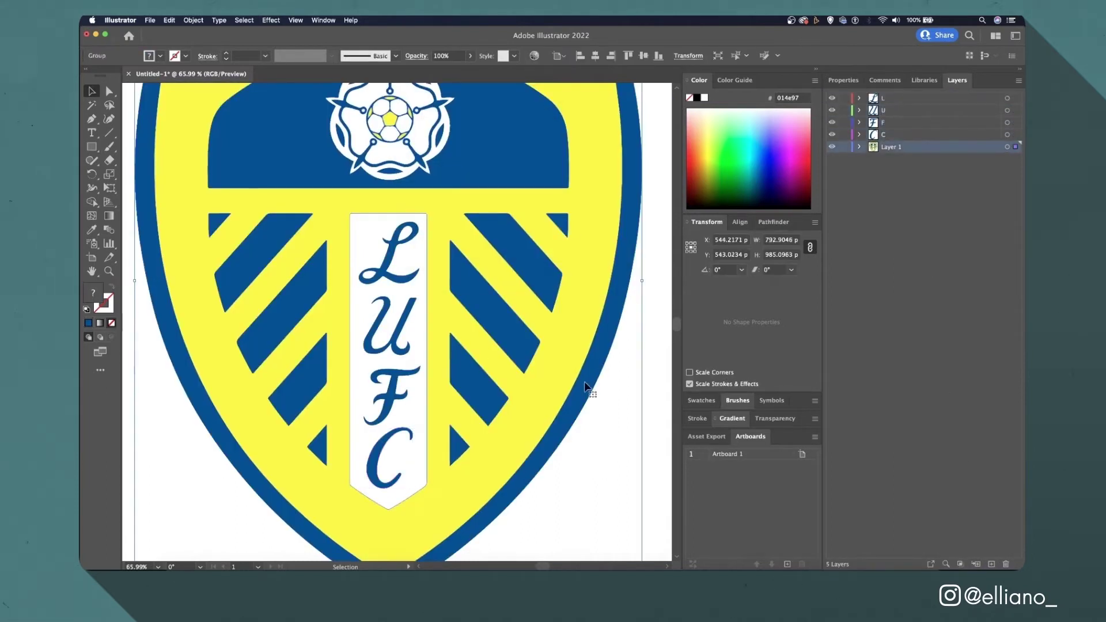
pyautogui.hscroll(-2, 576, 398)
pyautogui.doubleClick(438, 490)
pyautogui.press('Delete')
pyautogui.click(991, 564)
pyautogui.click(831, 159)
pyautogui.press('super+f')
pyautogui.doubleClick(890, 146)
pyautogui.write('White text box')
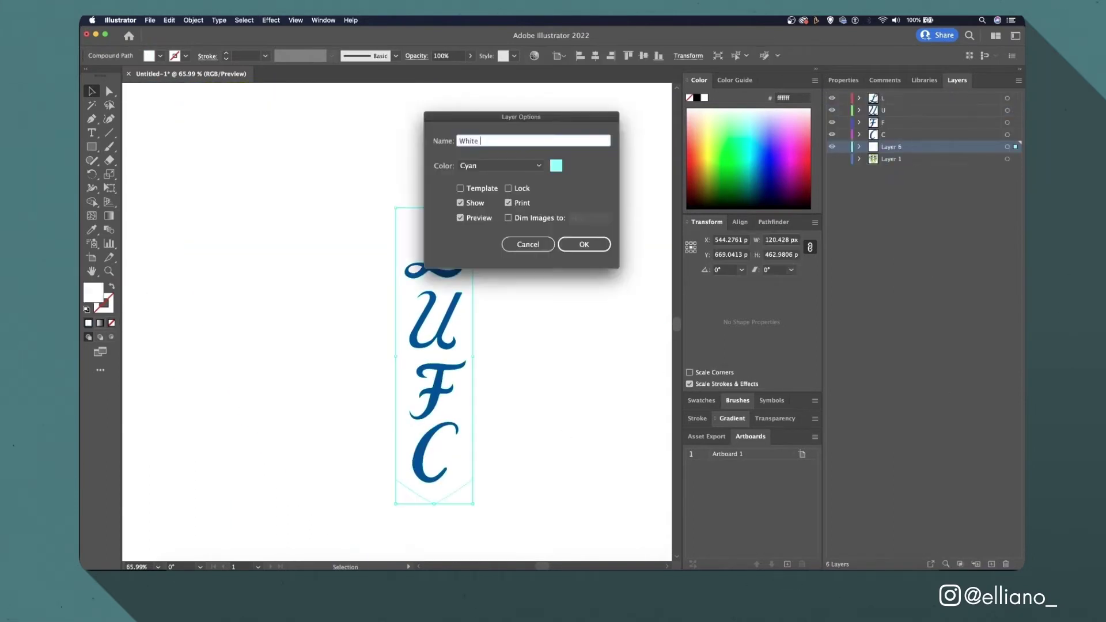
pyautogui.click(832, 159)
# Move the blue panel at the crest's top onto a new layer named Blue Box top and hide that layer.
pyautogui.doubleClick(593, 215)
pyautogui.press('super+x')
pyautogui.click(991, 564)
pyautogui.press('super+f')
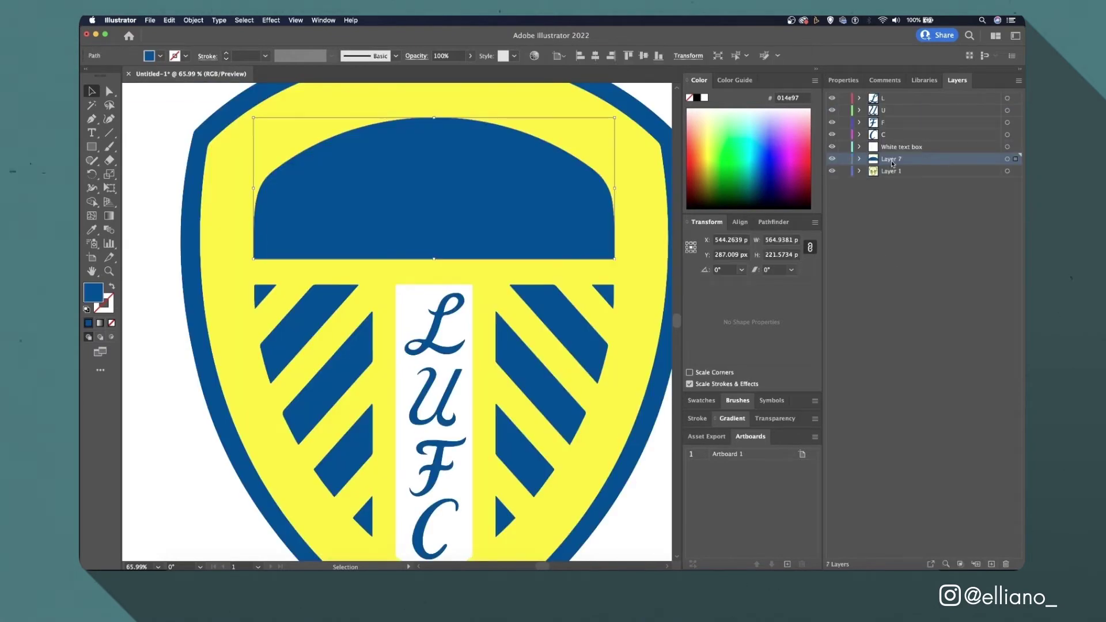
pyautogui.doubleClick(891, 158)
pyautogui.write('Blue Box top')
pyautogui.press('Return')
pyautogui.click(832, 159)
pyautogui.scroll(10, 444, 311)
pyautogui.doubleClick(444, 311)
pyautogui.press('Escape')
pyautogui.scroll(-5, 495, 311)
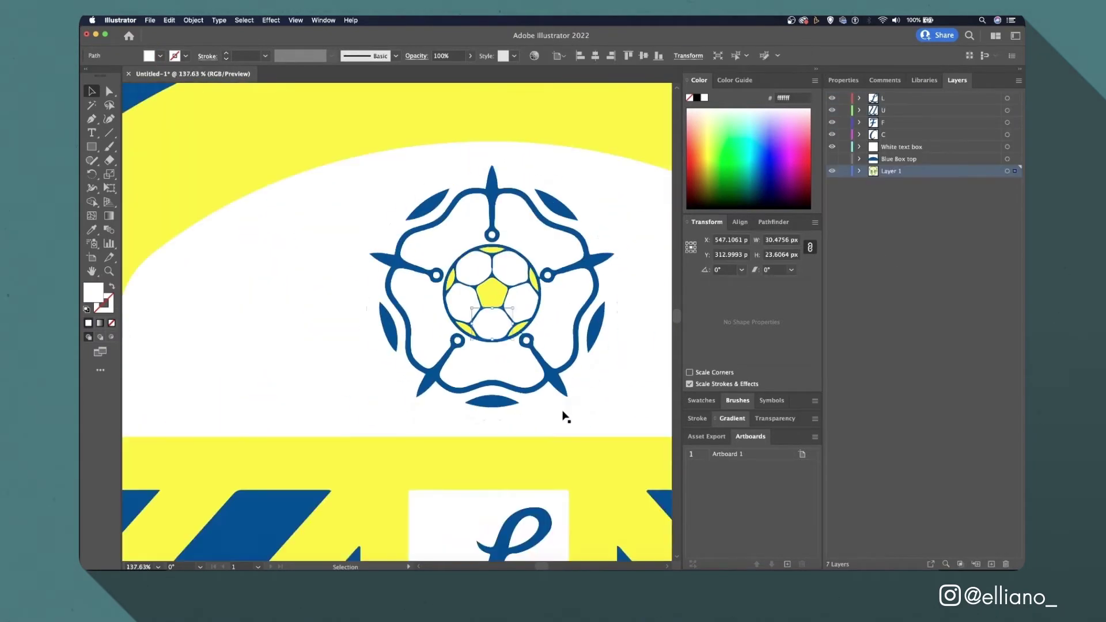
pyautogui.click(623, 397)
# Move the crest's blue outer shape in place onto a new layer below Layer 1 and name it Blue outline.
pyautogui.scroll(-5, 622, 396)
pyautogui.doubleClick(596, 136)
pyautogui.press('super+x')
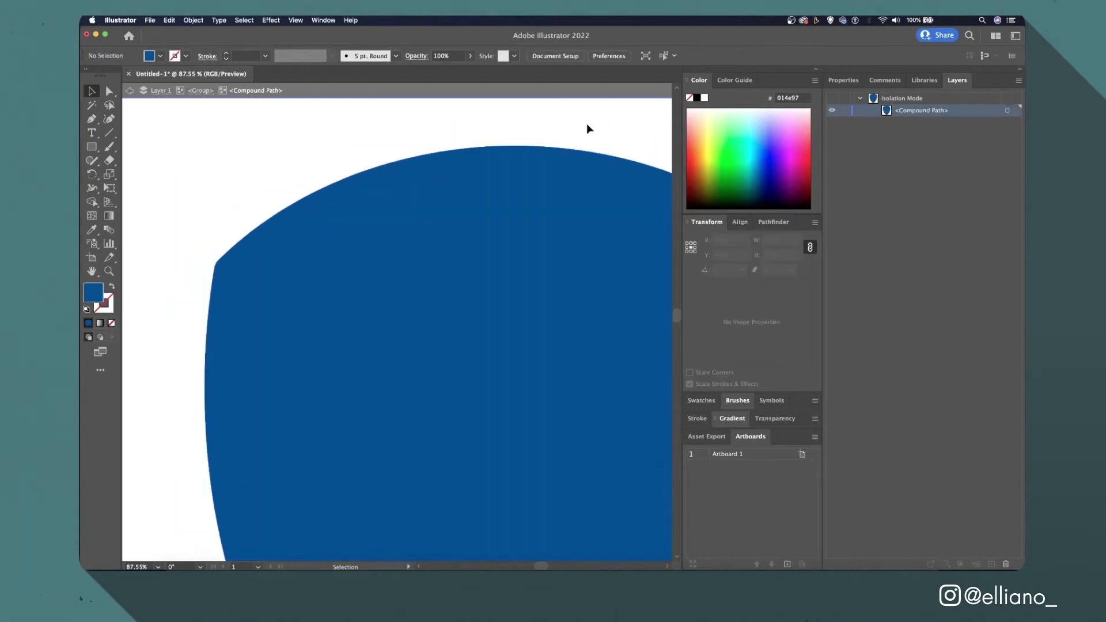
pyautogui.doubleClick(587, 126)
pyautogui.click(991, 564)
pyautogui.moveTo(903, 179); pyautogui.dragTo(901, 189)
pyautogui.press('super+f')
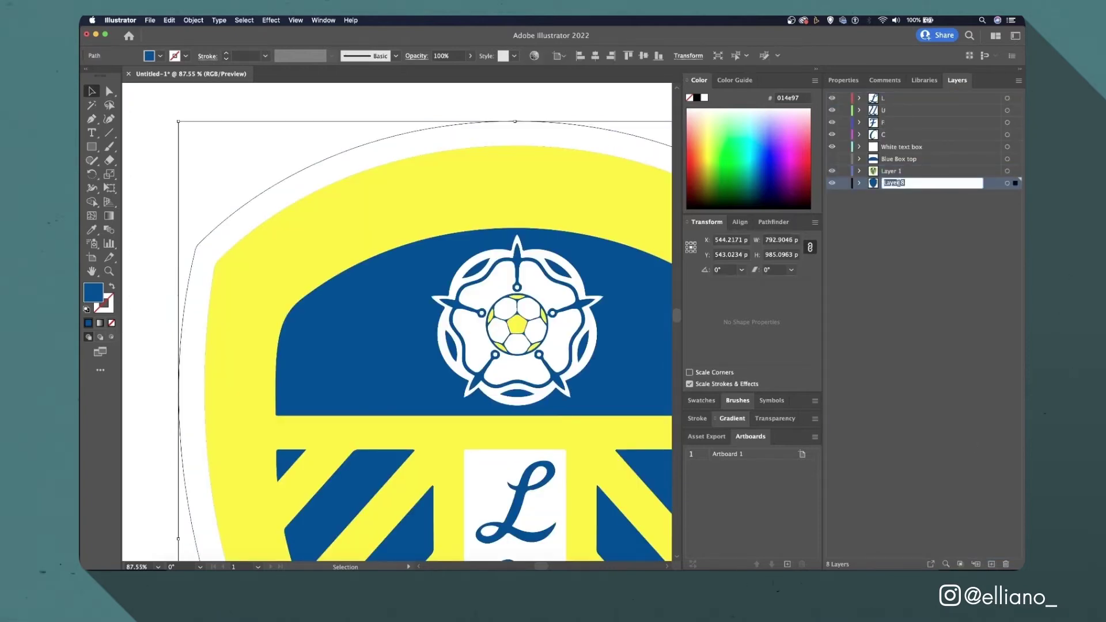
pyautogui.doubleClick(892, 183)
pyautogui.write('Blue')
pyautogui.press('Return')
pyautogui.doubleClick(572, 136)
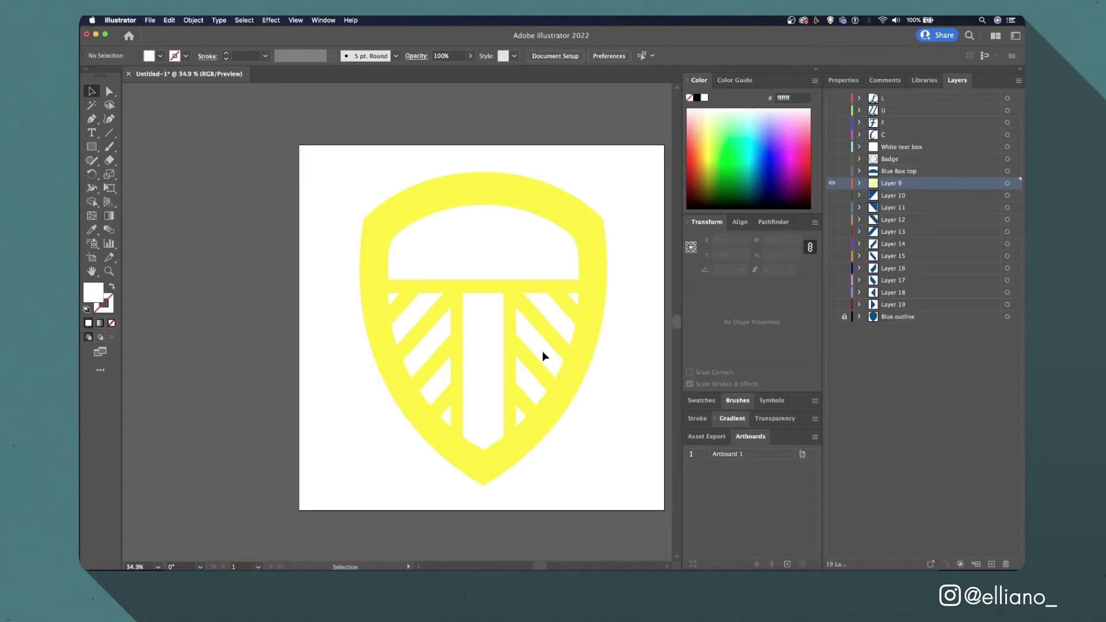
# Delete the upper three stripe cutouts in the right half of the yellow shield with Direct Selection.
pyautogui.click(553, 375)
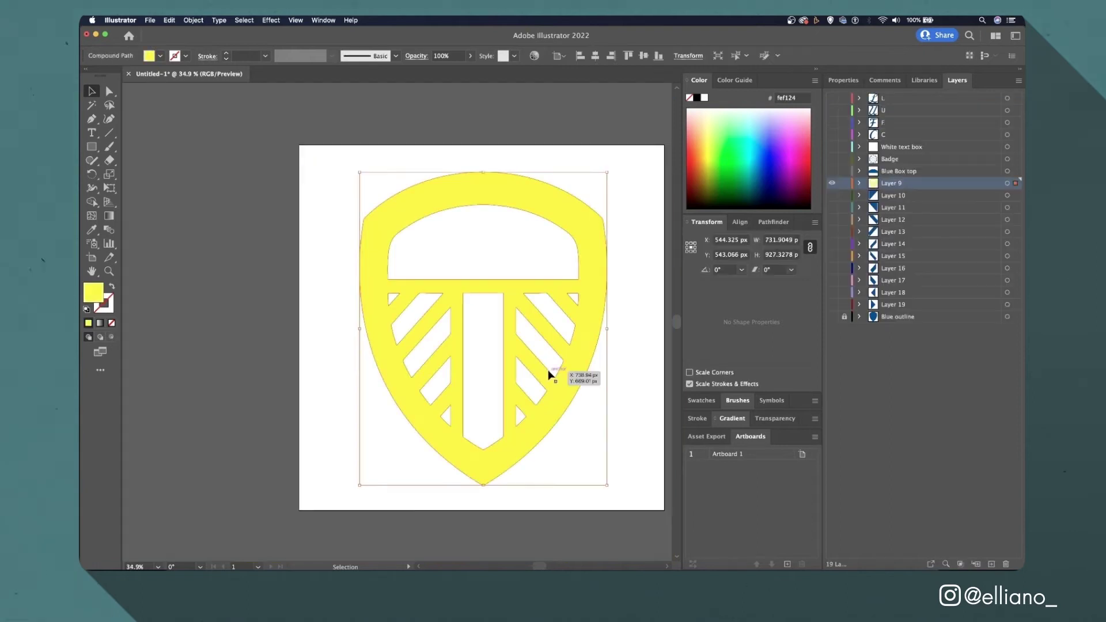
pyautogui.press('a')
pyautogui.click(545, 342)
pyautogui.press('Delete')
pyautogui.press('Delete')
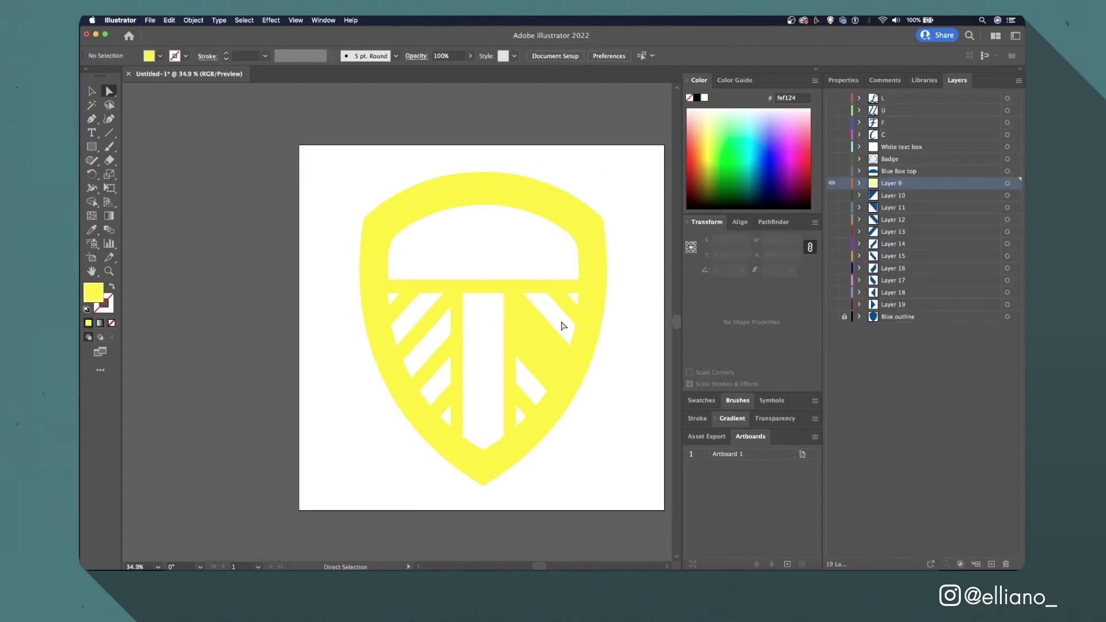
pyautogui.click(562, 339)
pyautogui.press('Delete')
pyautogui.press('Delete')
pyautogui.click(578, 304)
pyautogui.press('Delete')
pyautogui.press('Delete')
pyautogui.click(553, 224)
pyautogui.press('Delete')
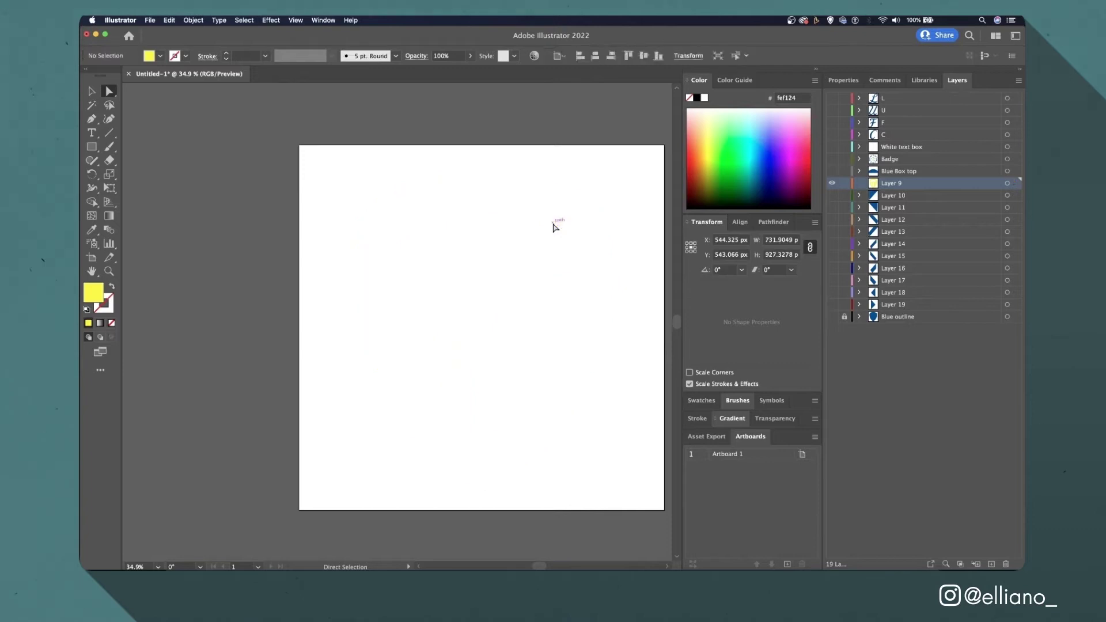
pyautogui.press('super+z')
# Delete the yellow shield's top panel cutout, central column cutout and the remaining two stripe cutouts in its right half.
pyautogui.click(551, 243)
pyautogui.press('Delete')
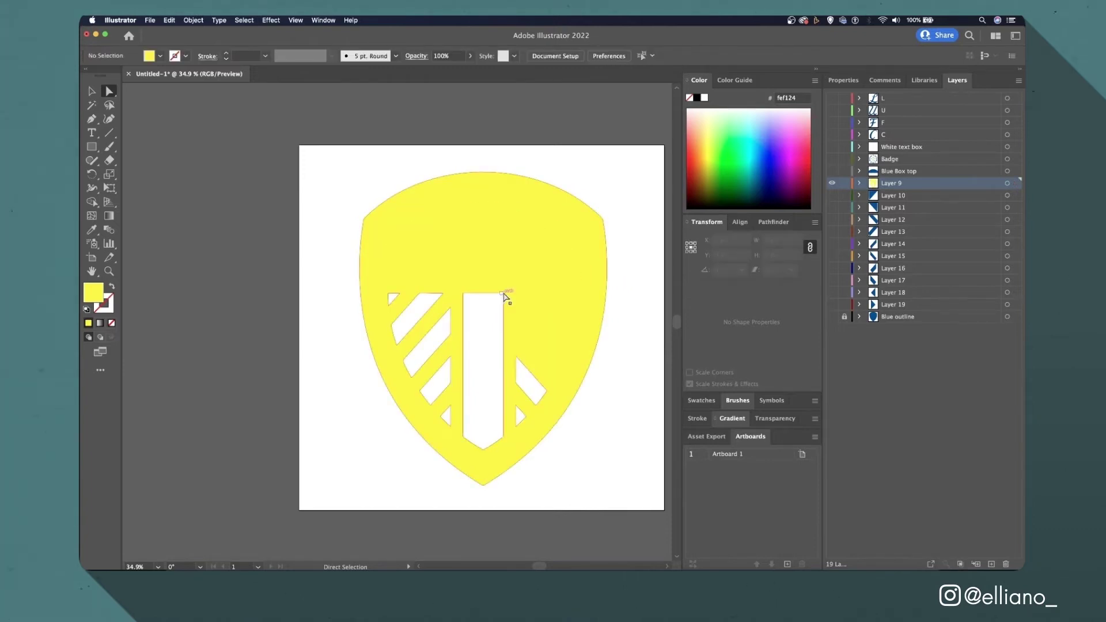
pyautogui.click(507, 299)
pyautogui.press('Delete')
pyautogui.click(526, 370)
pyautogui.press('Delete')
pyautogui.click(520, 415)
pyautogui.press('Delete')
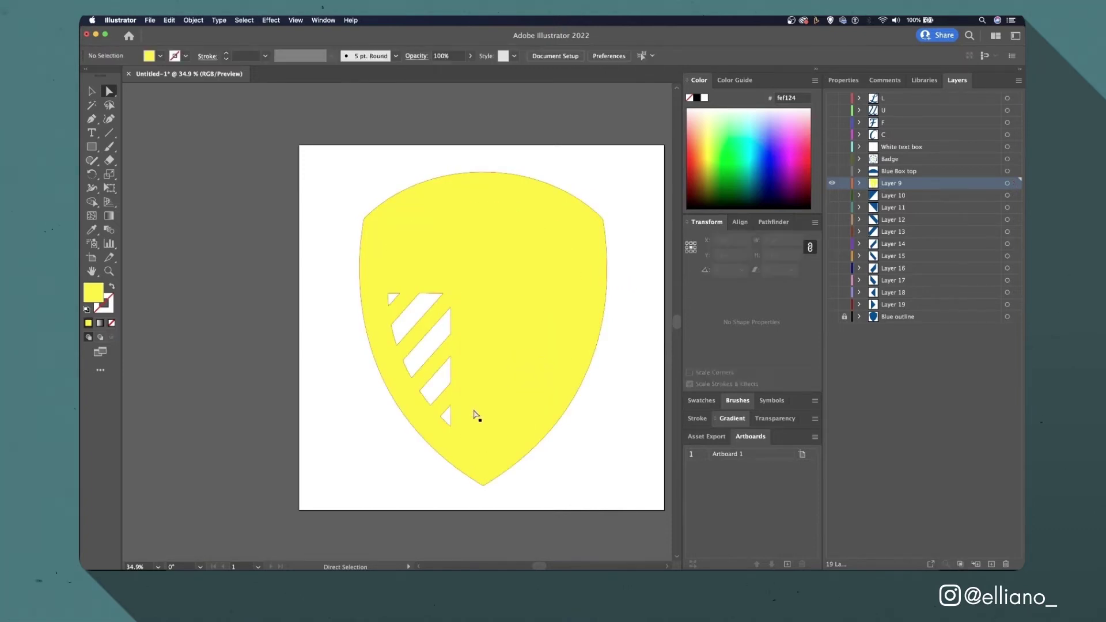
# Delete the lower four stripe cutouts in the left half of the yellow shield.
pyautogui.click(446, 415)
pyautogui.press('Delete')
pyautogui.click(451, 375)
pyautogui.press('Delete')
pyautogui.click(440, 346)
pyautogui.press('Delete')
pyautogui.click(419, 316)
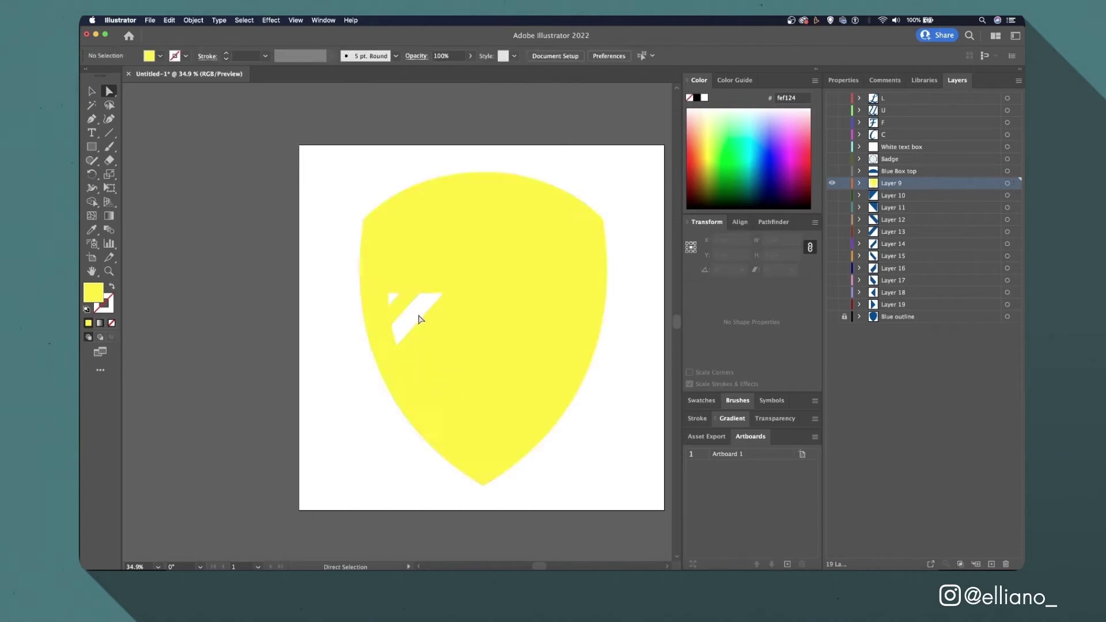
pyautogui.press('Delete')
# Delete the last small triangular cutout at the upper left of the yellow shield, including its leftover anchor points.
pyautogui.click(395, 298)
pyautogui.press('Delete')
pyautogui.press('super+z')
pyautogui.click(399, 293)
pyautogui.press('Delete')
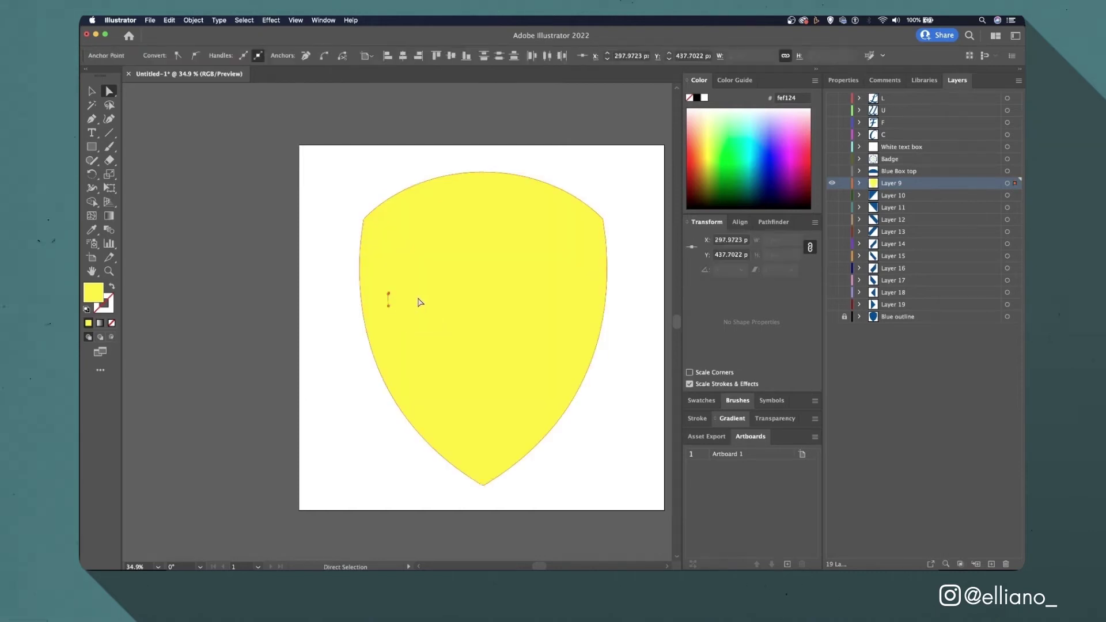
pyautogui.press('Delete')
# Rename the yellow shield's layer, Layer 9, as Yellow Outline.
pyautogui.doubleClick(891, 183)
pyautogui.write('Yellow')
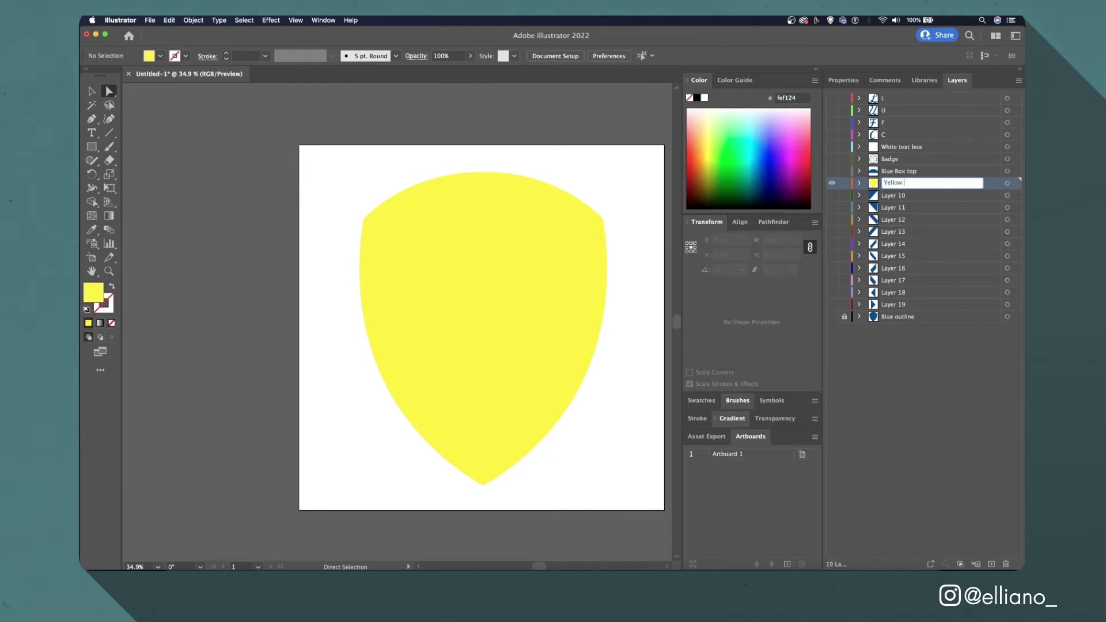
pyautogui.write(' Outline')
pyautogui.press('Return')
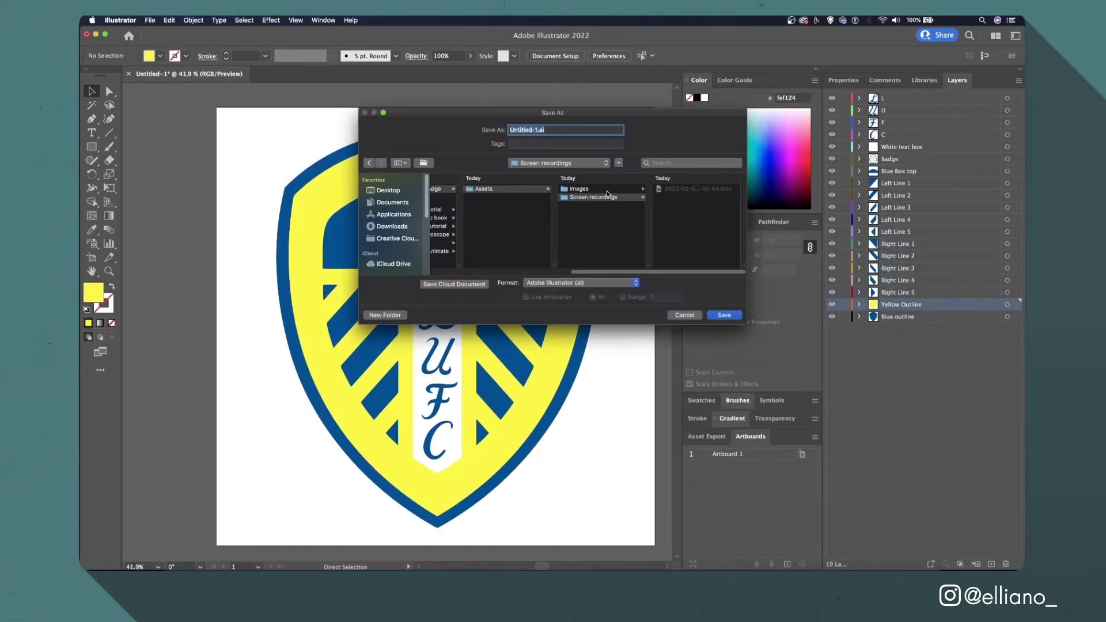
# Save the document in the Images folder as Leeds United Badge in Adobe Illustrator (ai) format.
pyautogui.click(607, 190)
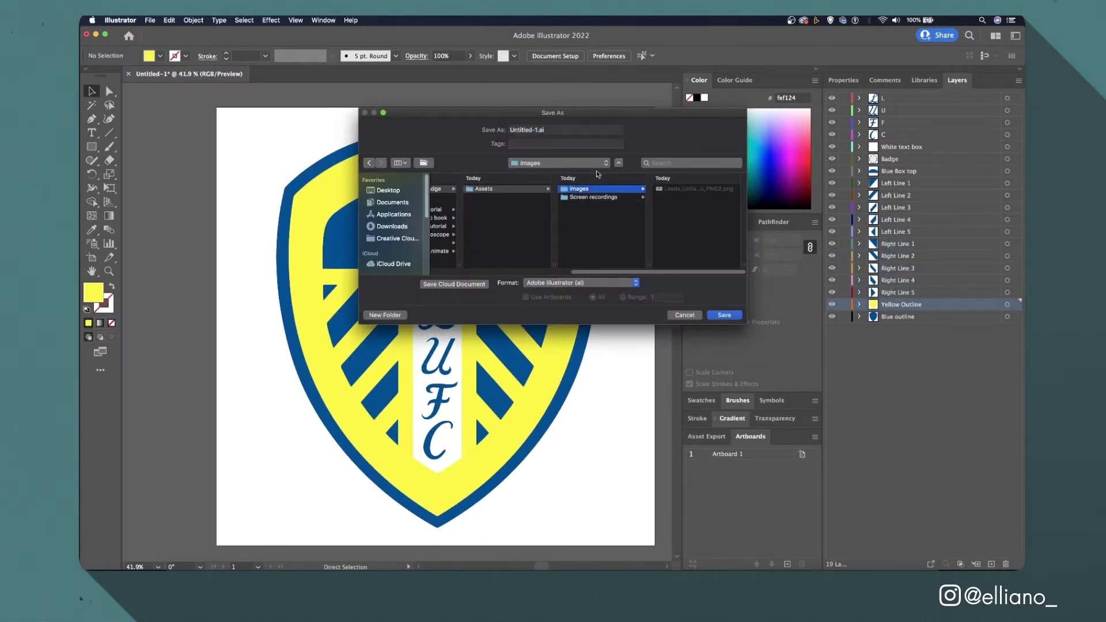
pyautogui.moveTo(564, 132); pyautogui.dragTo(340, 98)
pyautogui.write('Leeds')
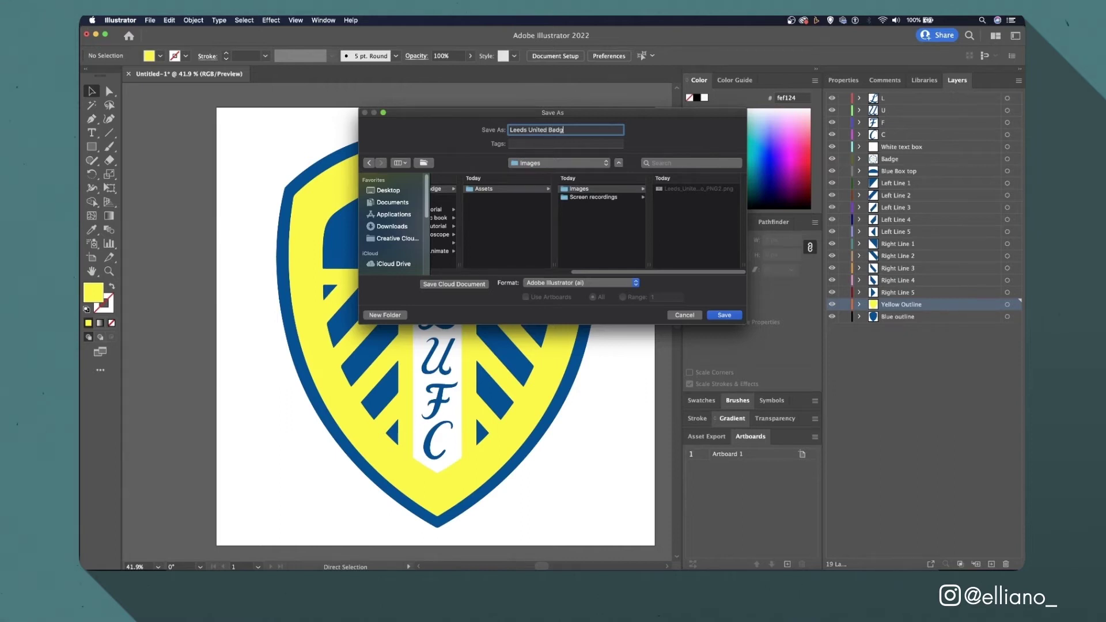
pyautogui.write(' United Badg')
pyautogui.press('Return')
pyautogui.press('Return')
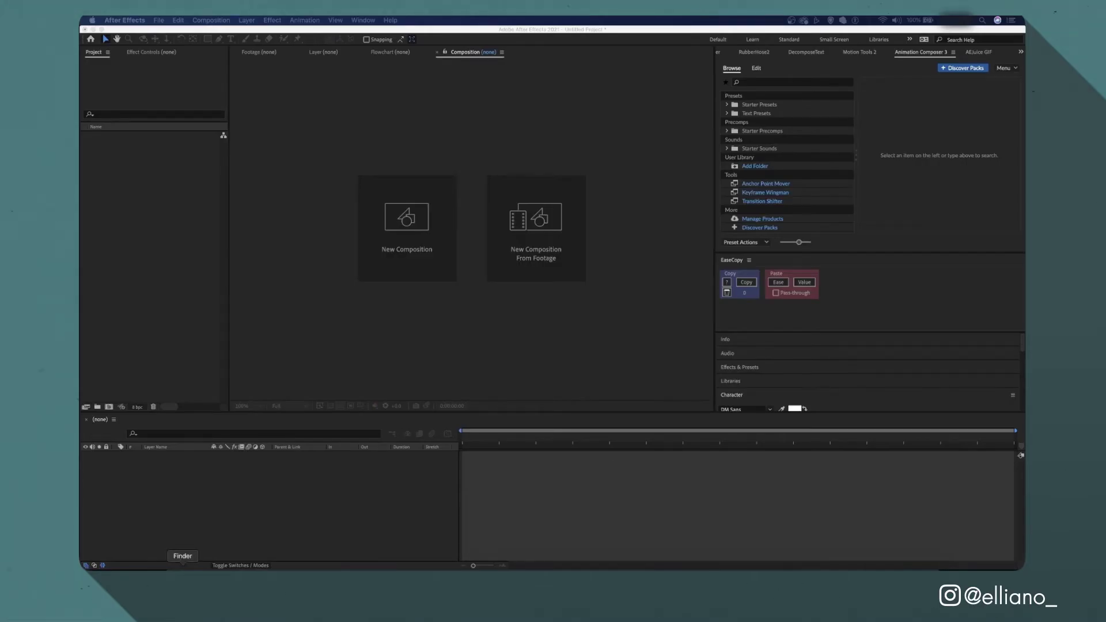
# Import Leeds United Badge.ai from Finder as a composition with Layer Size footage dimensions, and open that composition.
pyautogui.click(184, 569)
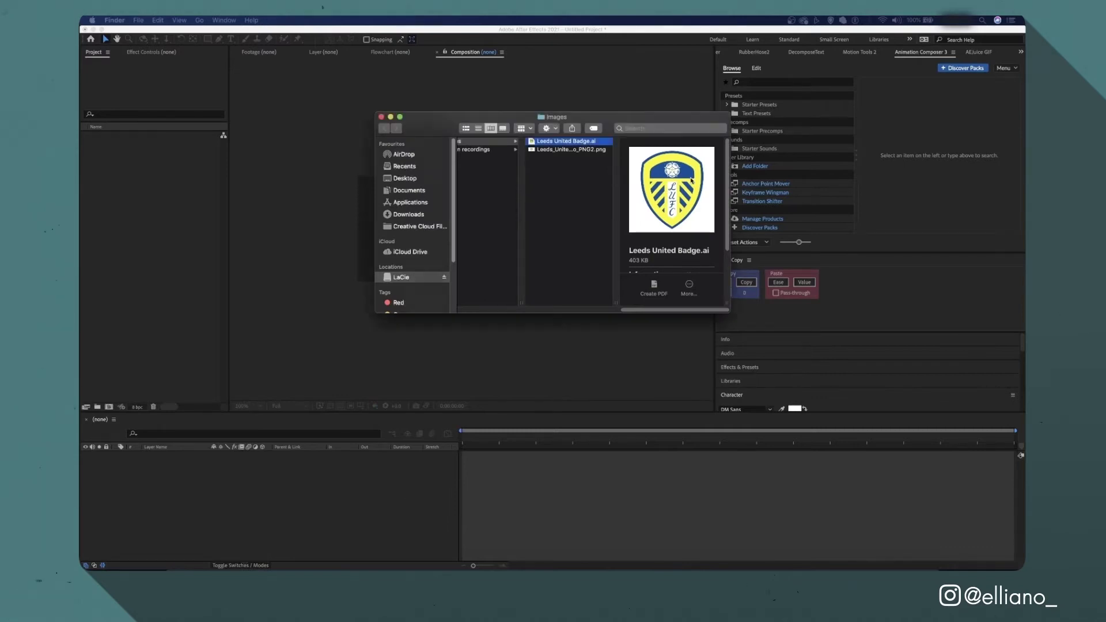
pyautogui.moveTo(680, 182); pyautogui.dragTo(167, 203)
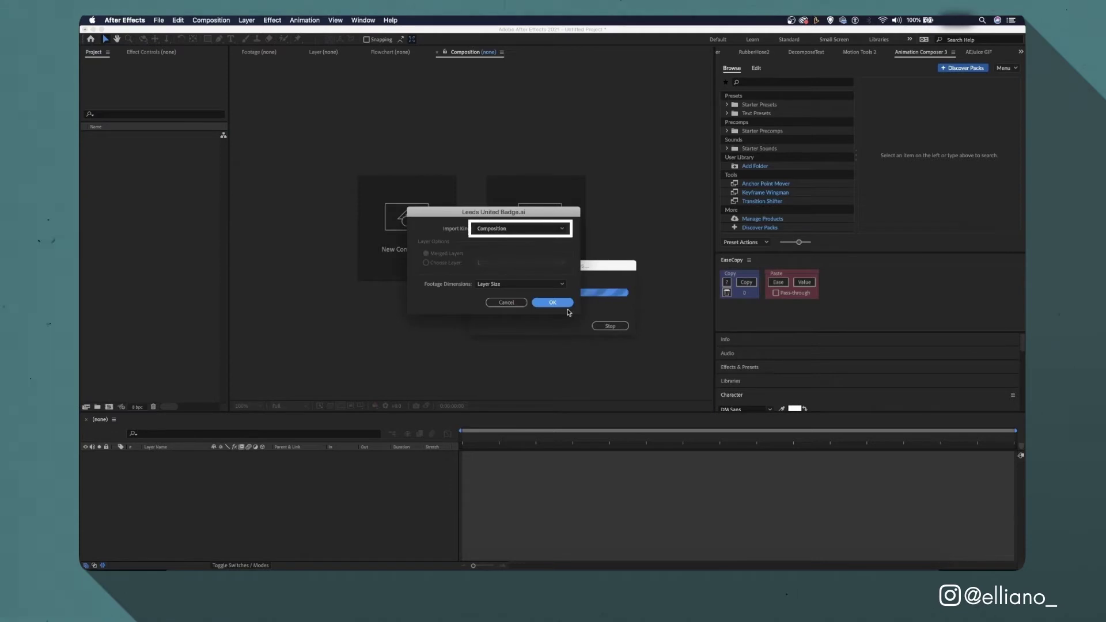
pyautogui.click(541, 229)
pyautogui.click(518, 248)
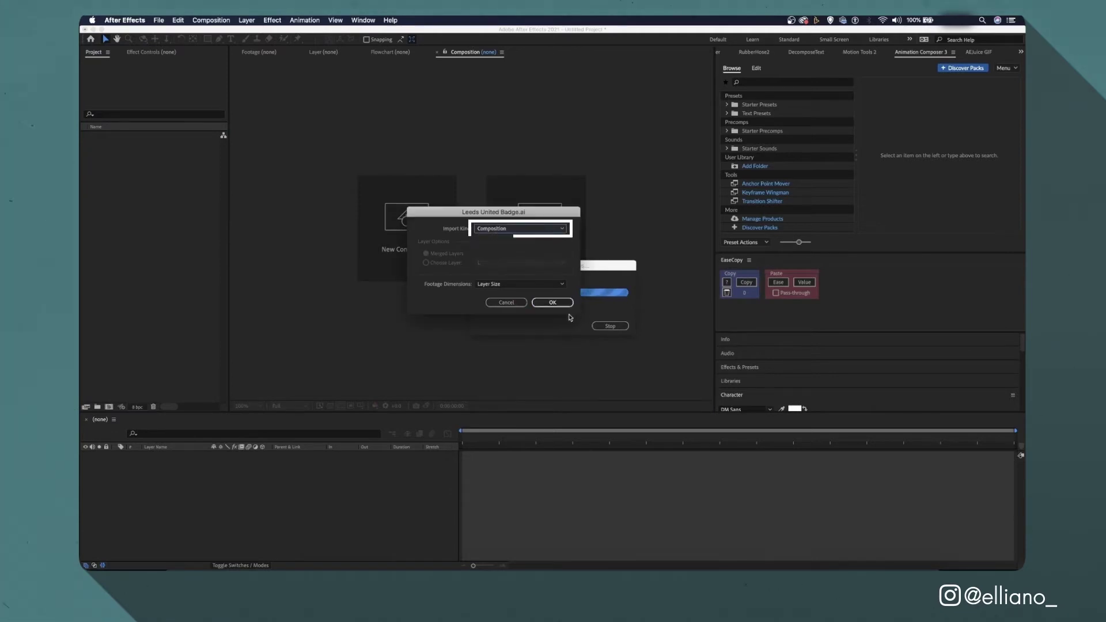
pyautogui.click(551, 302)
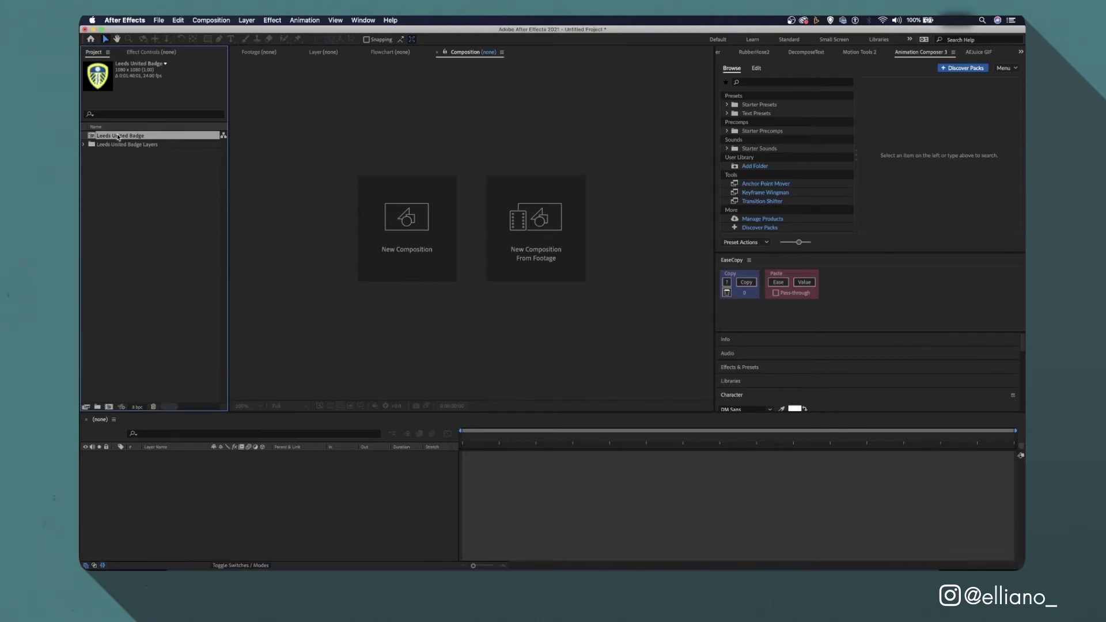
pyautogui.doubleClick(118, 137)
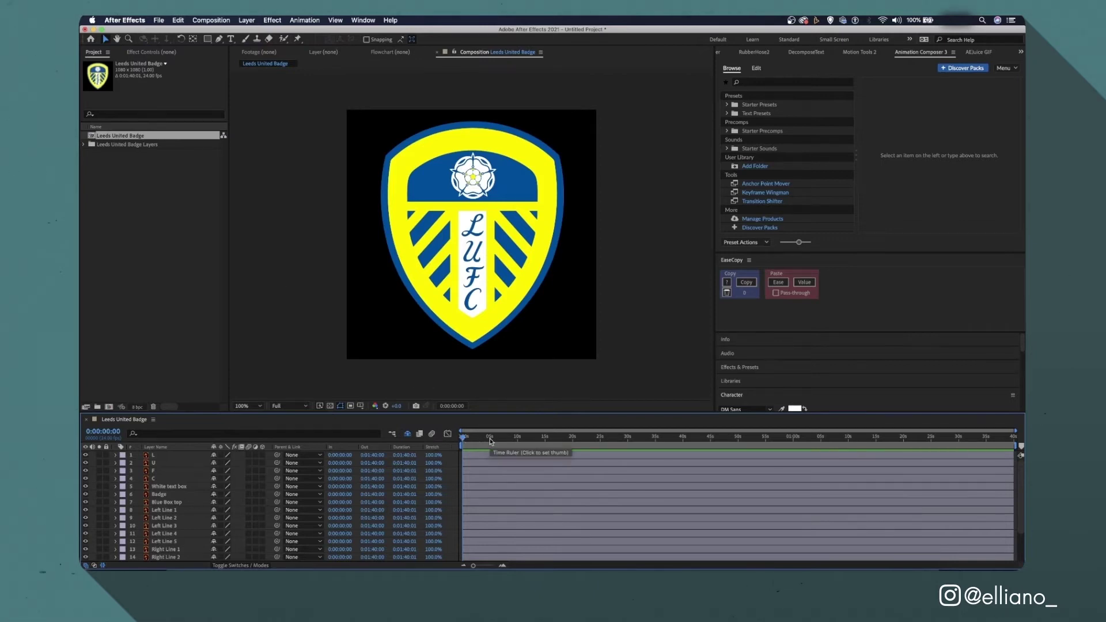
# Check the imported layers by soloing L and U one at a time and looking through the stack to Blue outline.
pyautogui.click(160, 456)
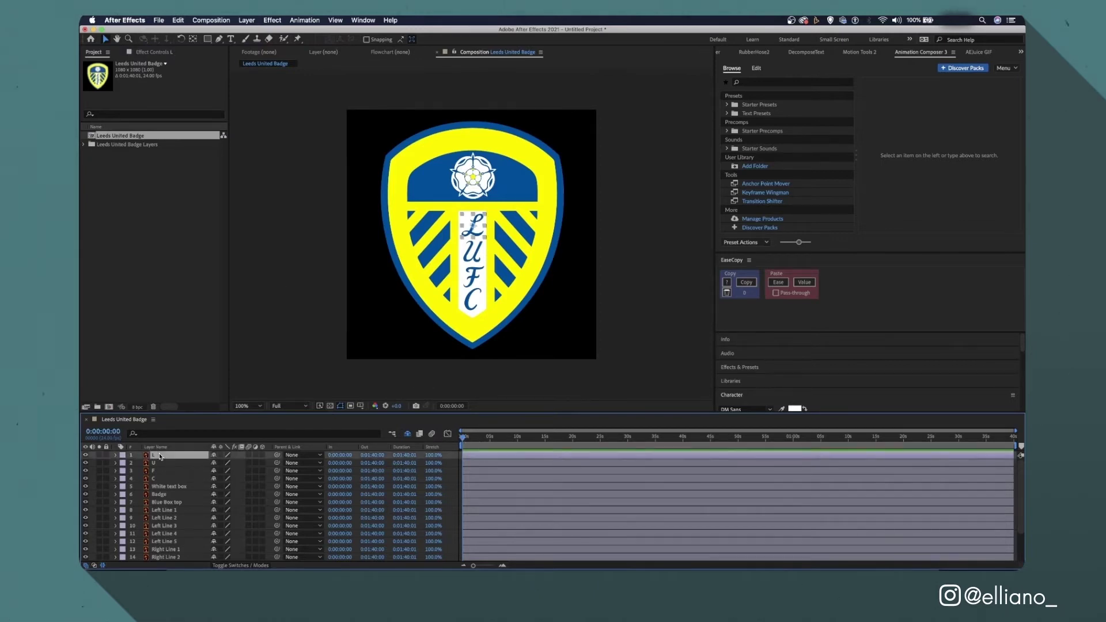
pyautogui.click(99, 455)
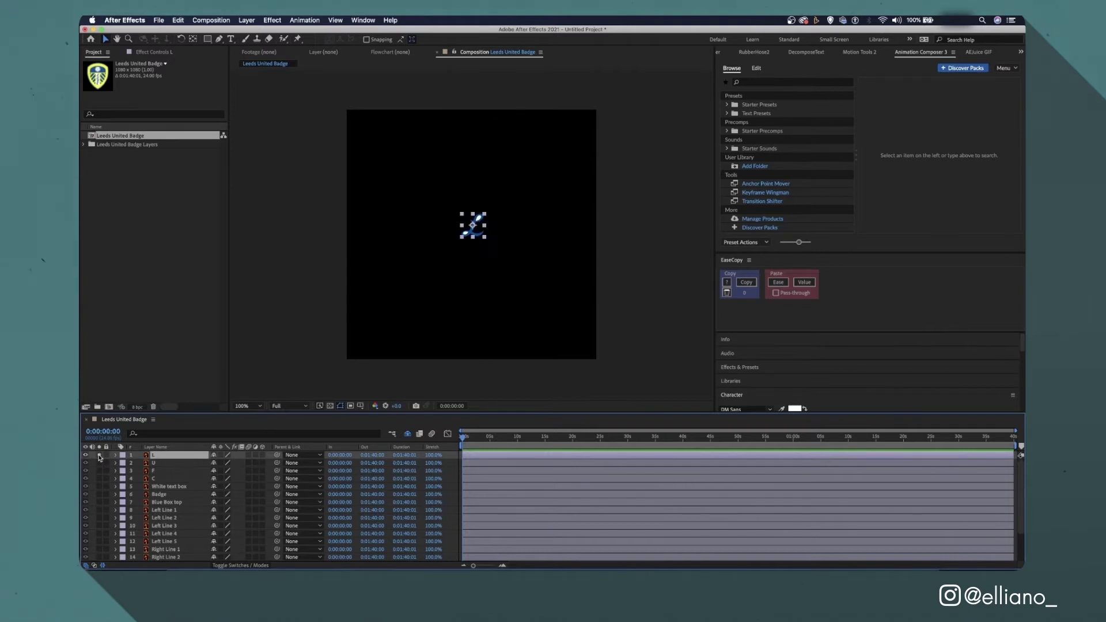
pyautogui.click(99, 454)
pyautogui.click(99, 463)
pyautogui.click(99, 462)
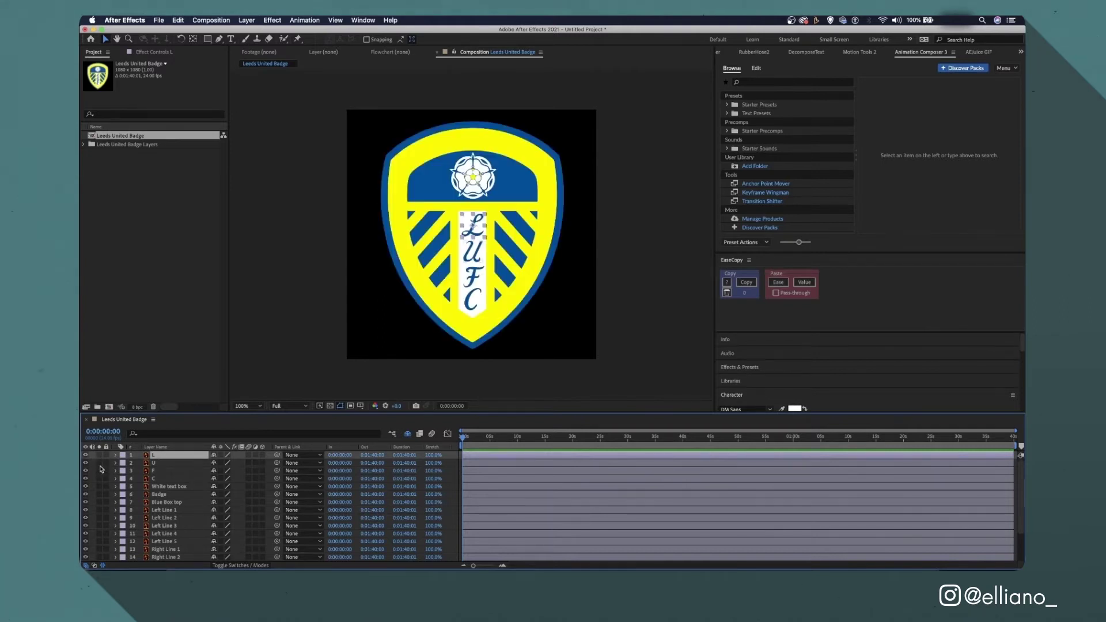
pyautogui.scroll(-3, 190, 522)
pyautogui.click(189, 557)
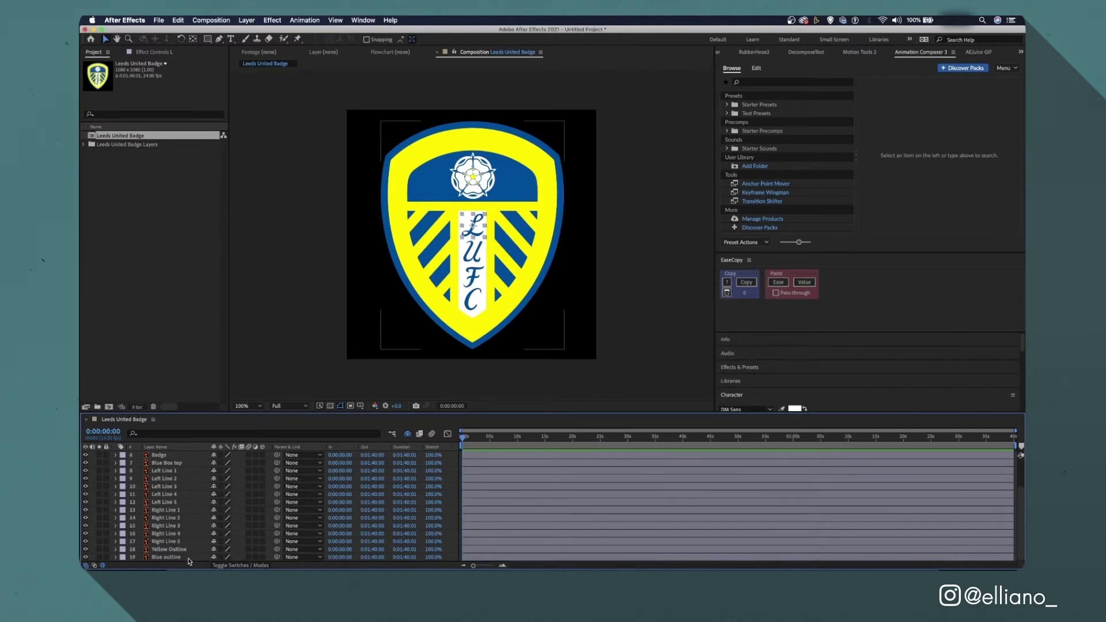
pyautogui.scroll(3, 195, 550)
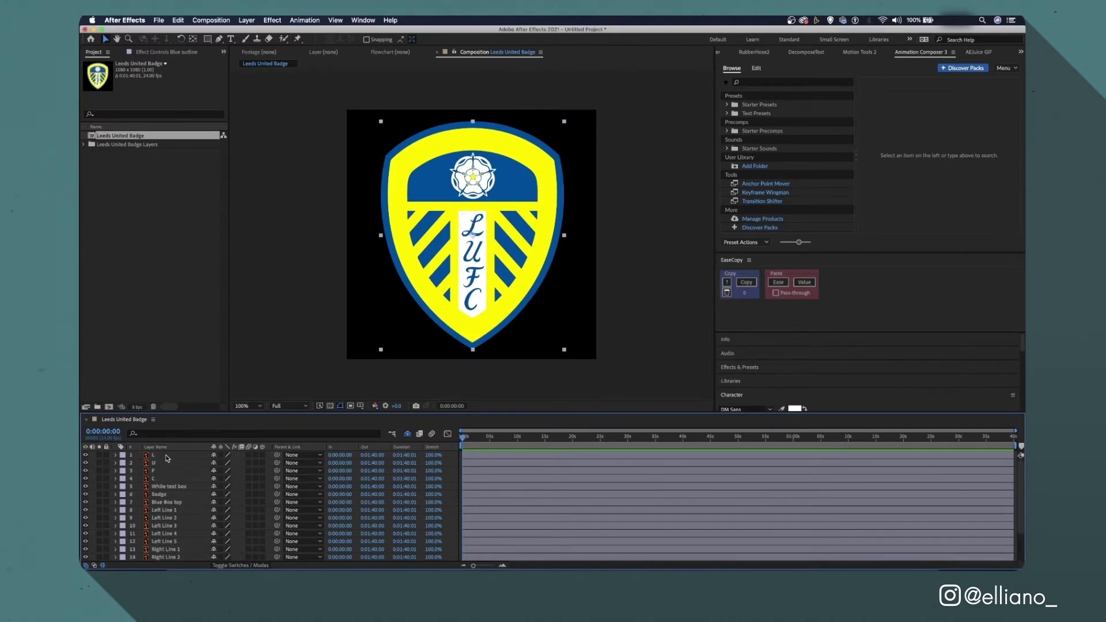
# Create shapes from all the imported vector layers in the composition.
pyautogui.press('super+a')
pyautogui.rightClick(165, 456)
pyautogui.moveTo(202, 500)
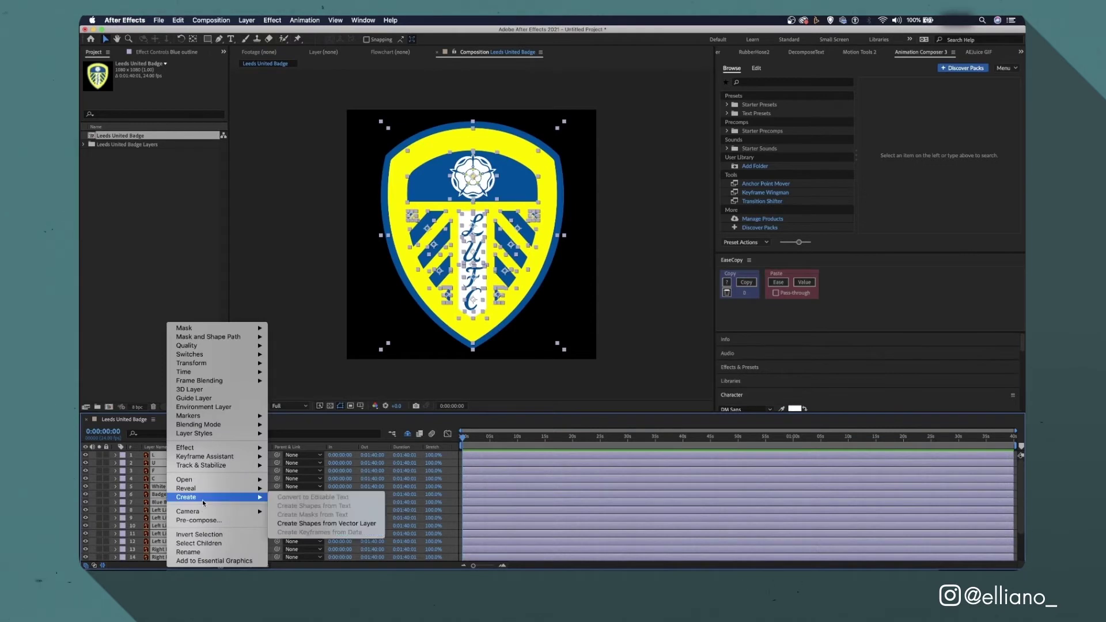
pyautogui.click(290, 523)
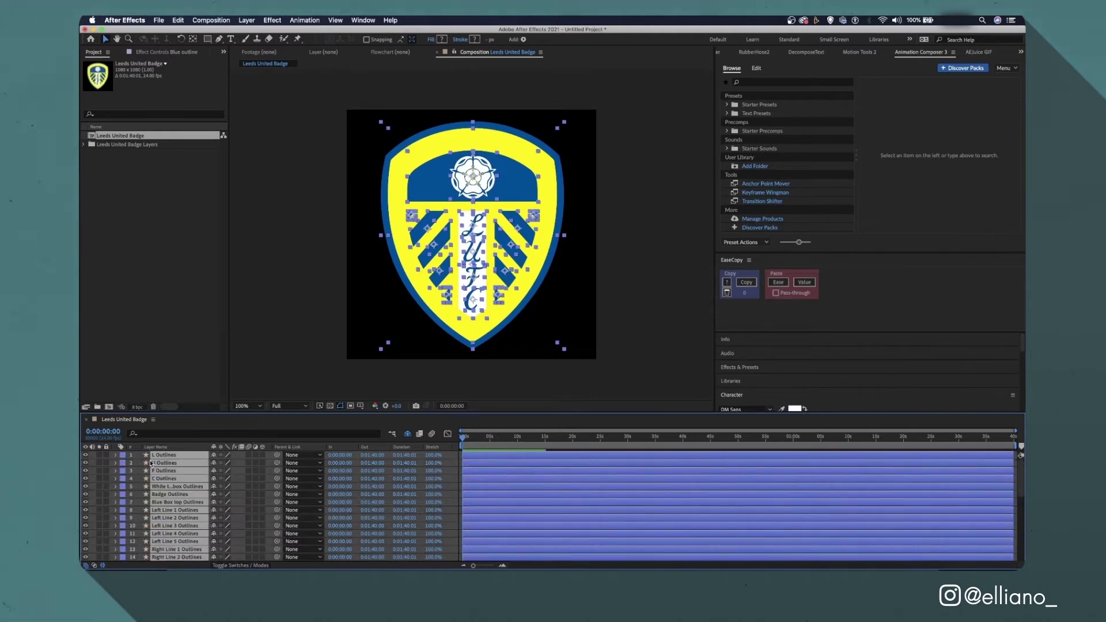
# Mark the original Illustrator layers, from L to Blue outline, as shy and hide them from the timeline.
pyautogui.scroll(-3, 179, 501)
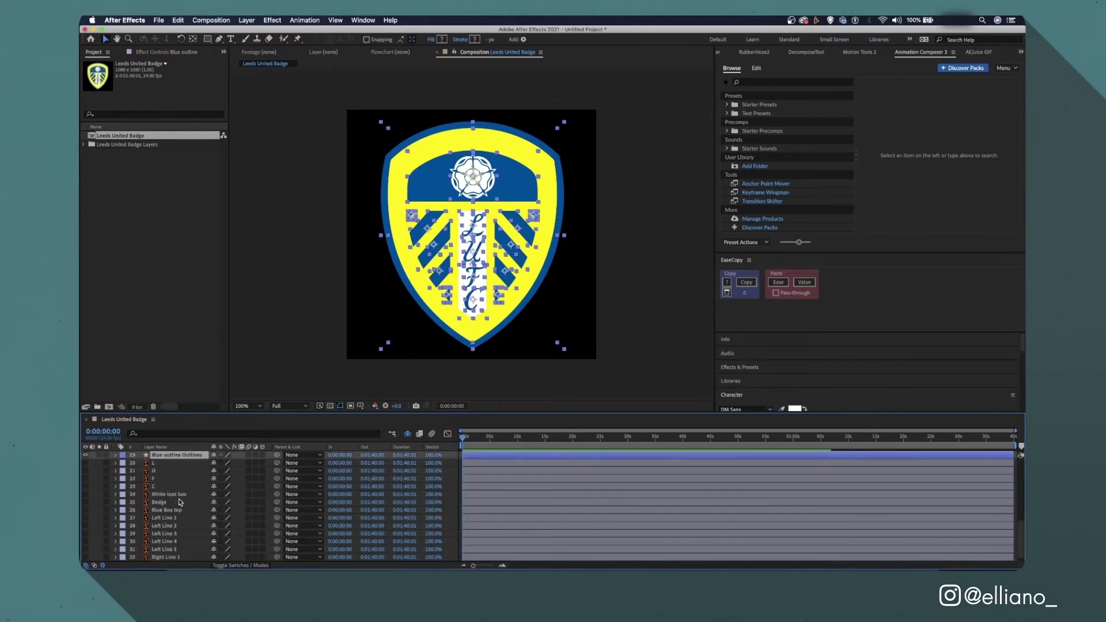
pyautogui.click(161, 557)
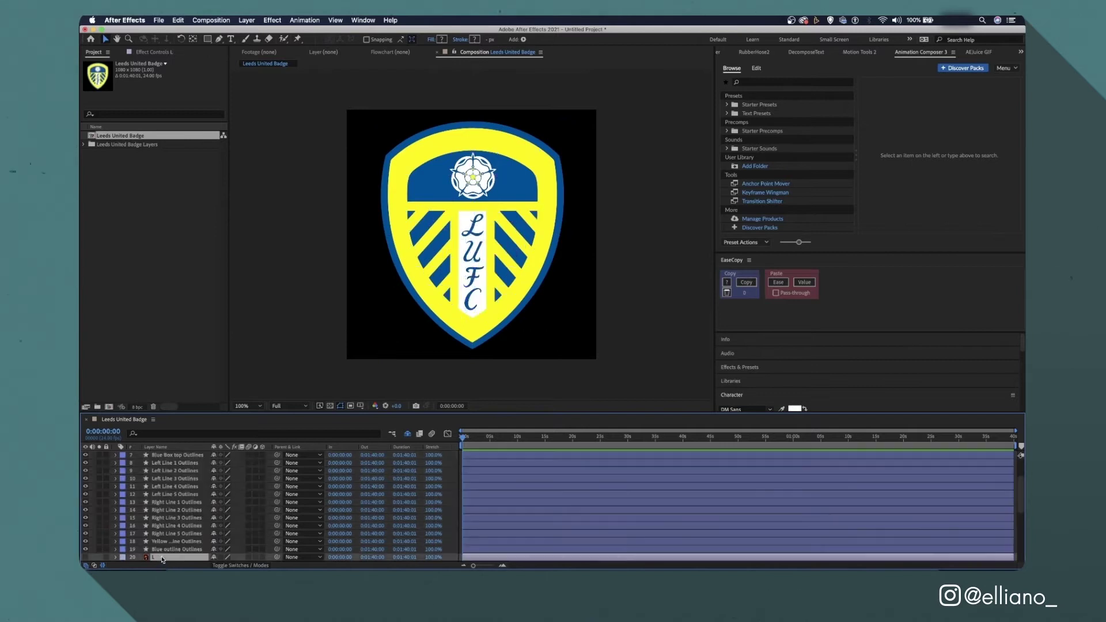
pyautogui.scroll(-9, 162, 559)
pyautogui.keyDown('shift'); pyautogui.click(164, 557); pyautogui.keyUp('shift')
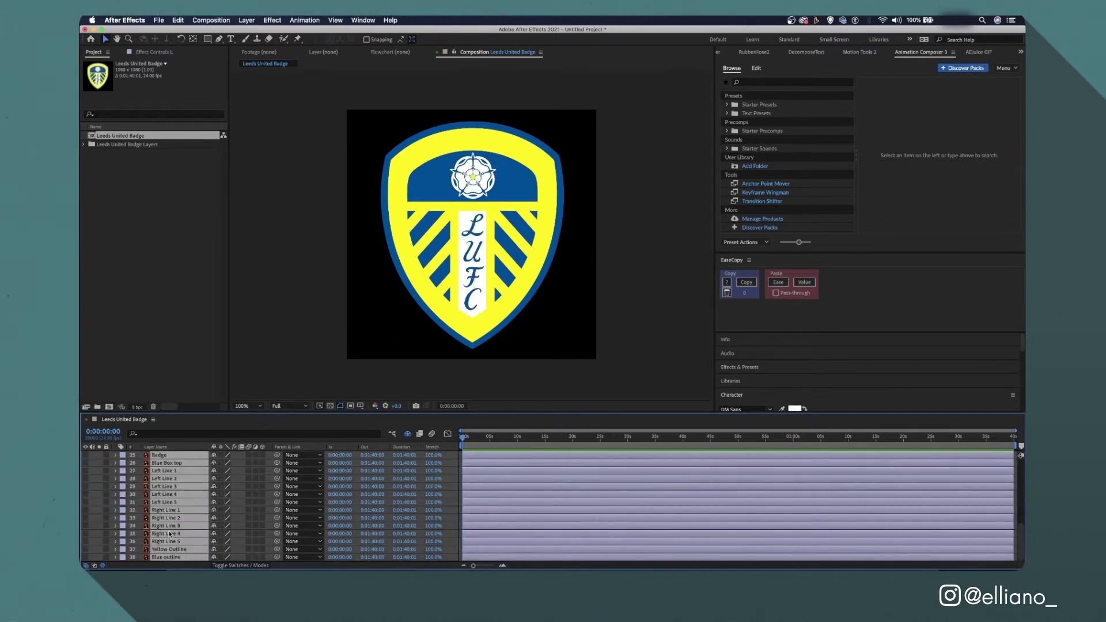
pyautogui.scroll(2, 170, 533)
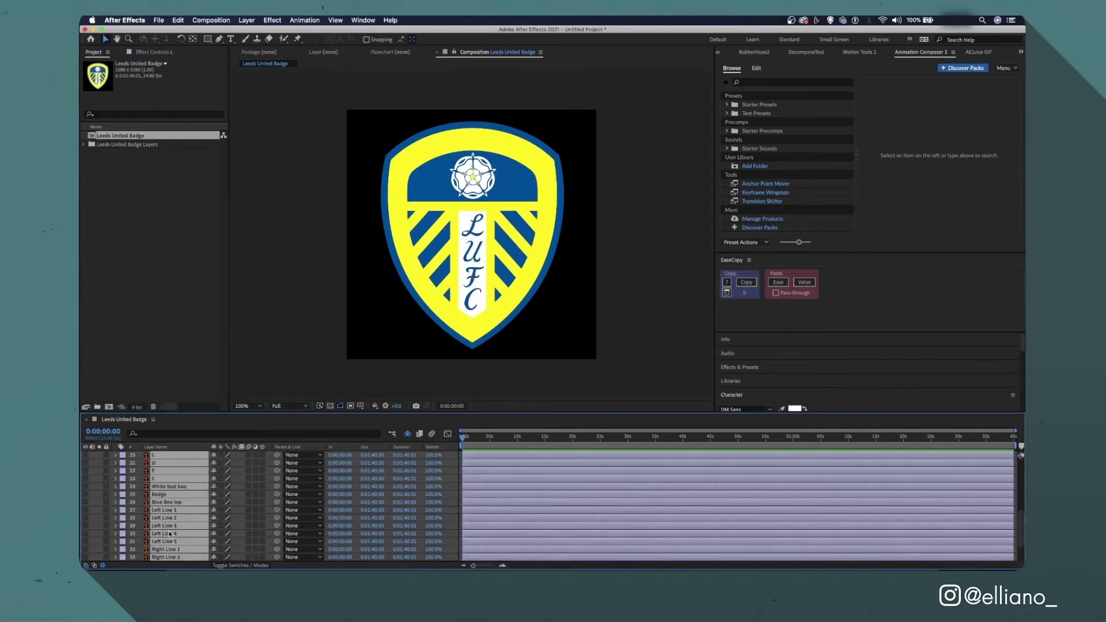
pyautogui.click(214, 455)
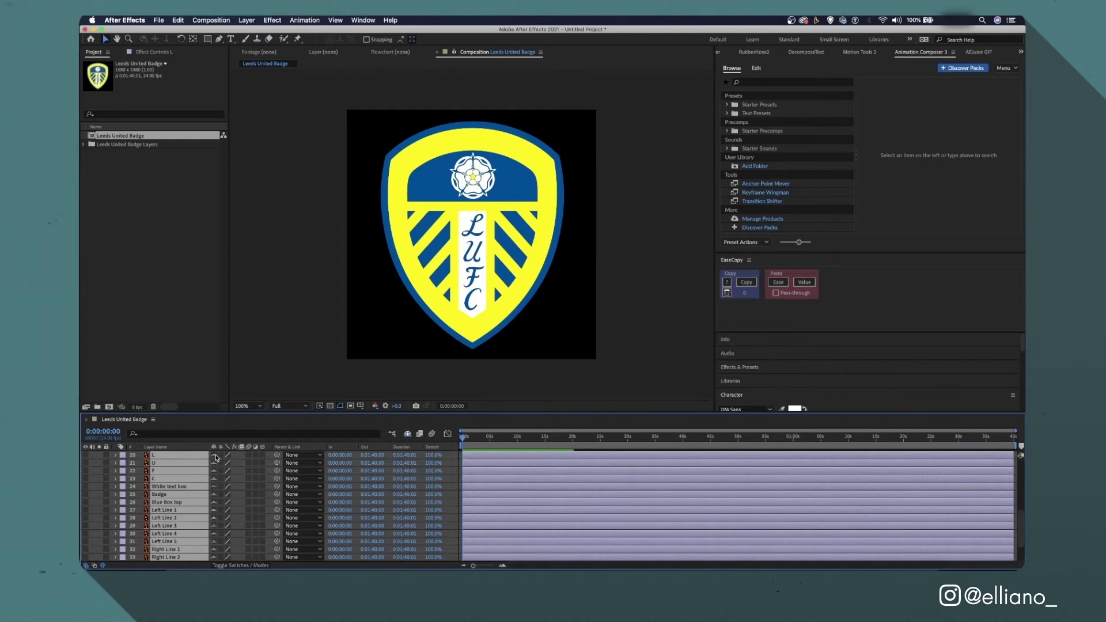
pyautogui.click(408, 433)
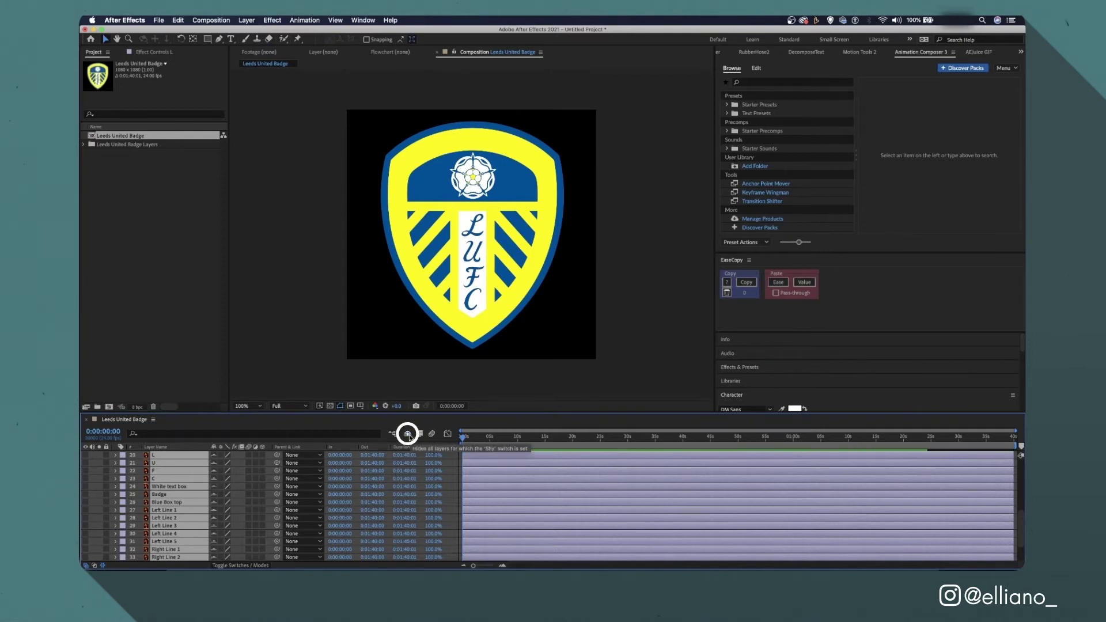
pyautogui.click(408, 435)
pyautogui.click(275, 243)
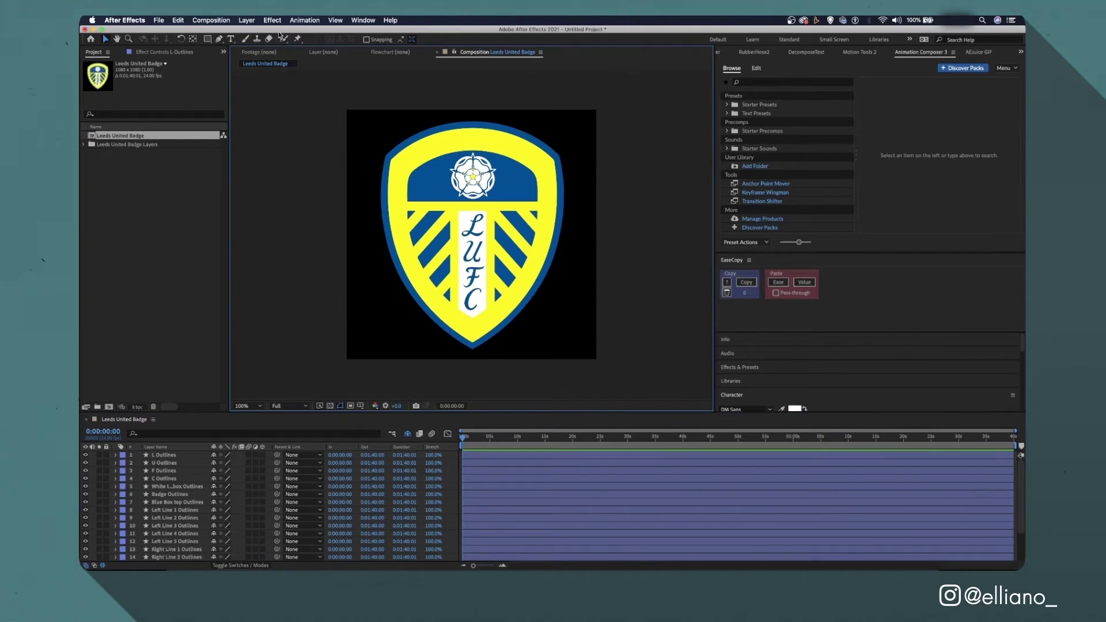
# Add a null object to the Leeds United Badge composition.
pyautogui.click(246, 20)
pyautogui.moveTo(259, 31)
pyautogui.click(380, 71)
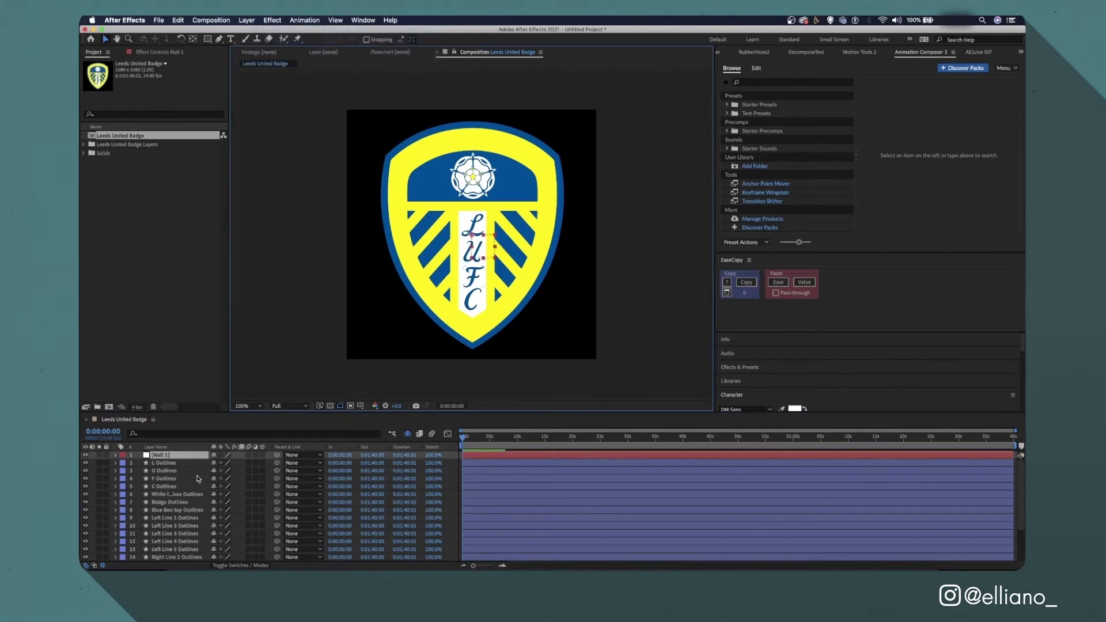
# Parent all the shape layers, from L Outlines to Blue outline Outlines, to Null 1.
pyautogui.click(168, 464)
pyautogui.scroll(-5, 171, 474)
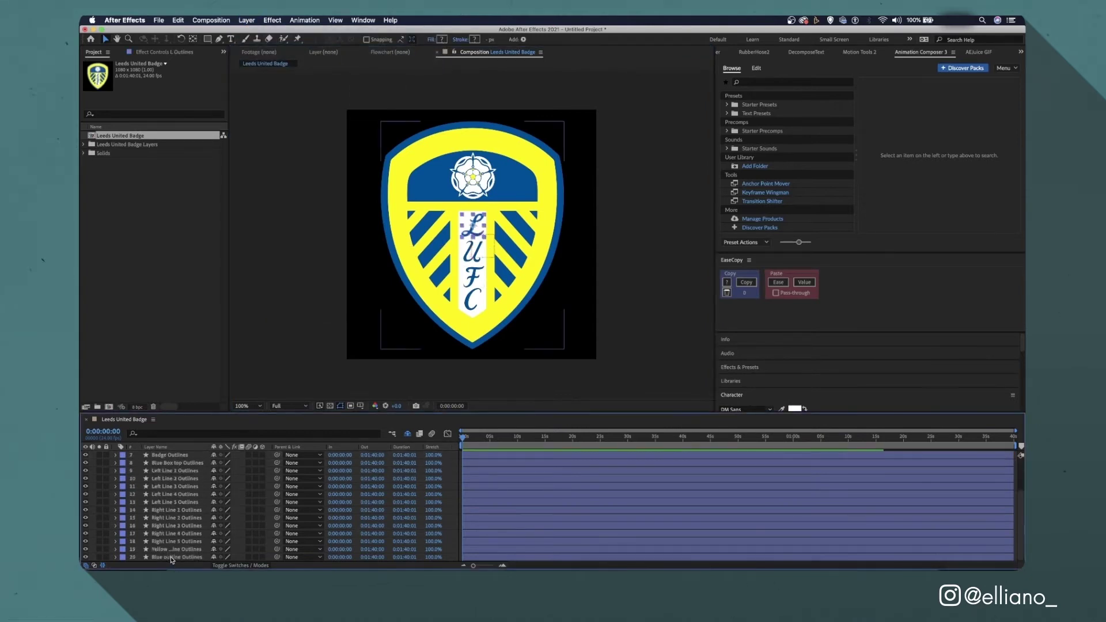
pyautogui.keyDown('shift'); pyautogui.click(171, 557); pyautogui.keyUp('shift')
pyautogui.scroll(5, 185, 473)
pyautogui.moveTo(278, 457); pyautogui.dragTo(163, 456)
# Test the parenting by rotating Null 1 to about -79°, and undo the rotation.
pyautogui.click(163, 456)
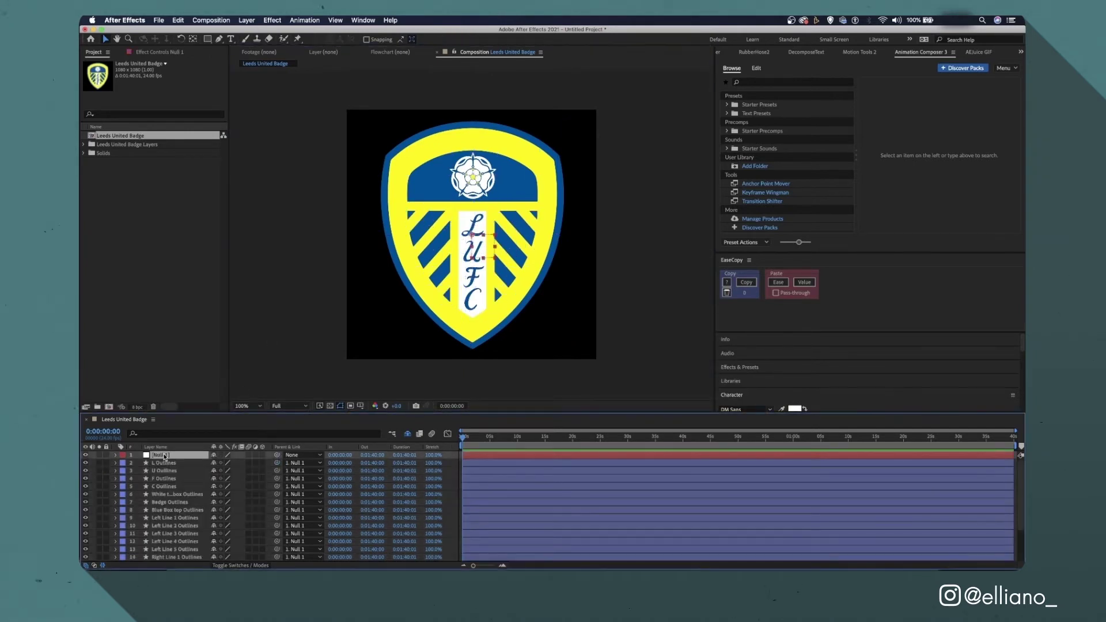
pyautogui.press('r')
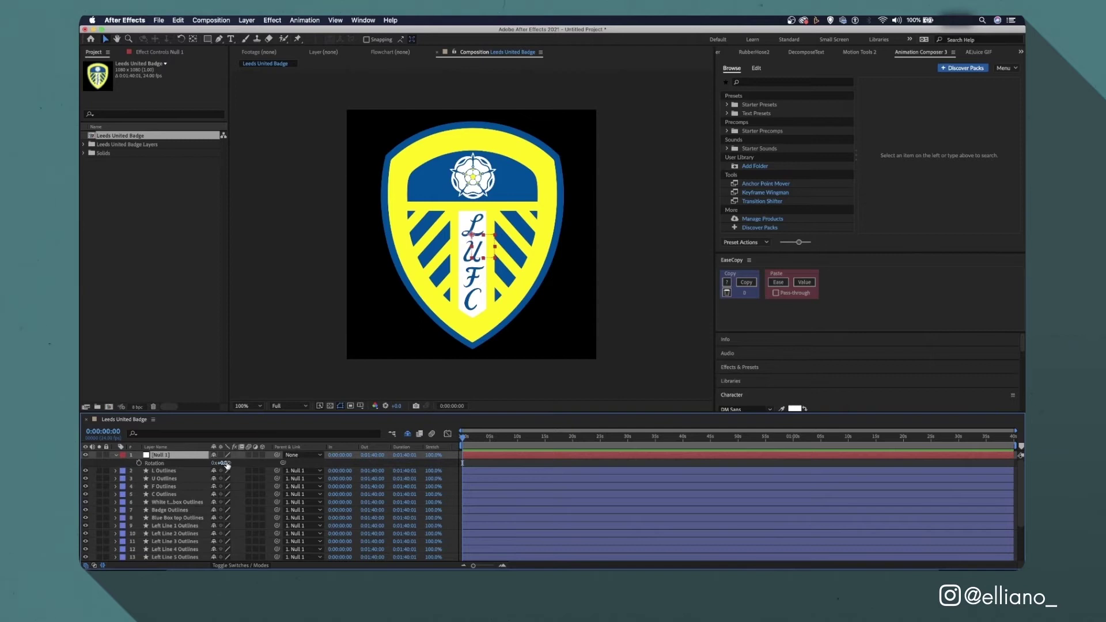
pyautogui.moveTo(222, 463); pyautogui.dragTo(202, 476)
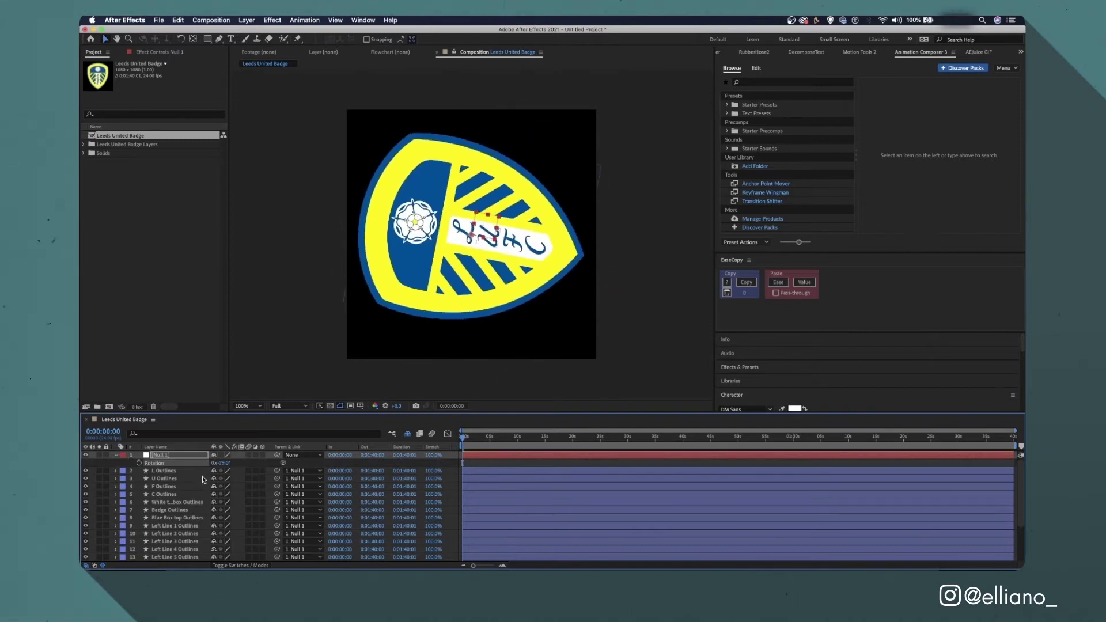
pyautogui.press('super+z')
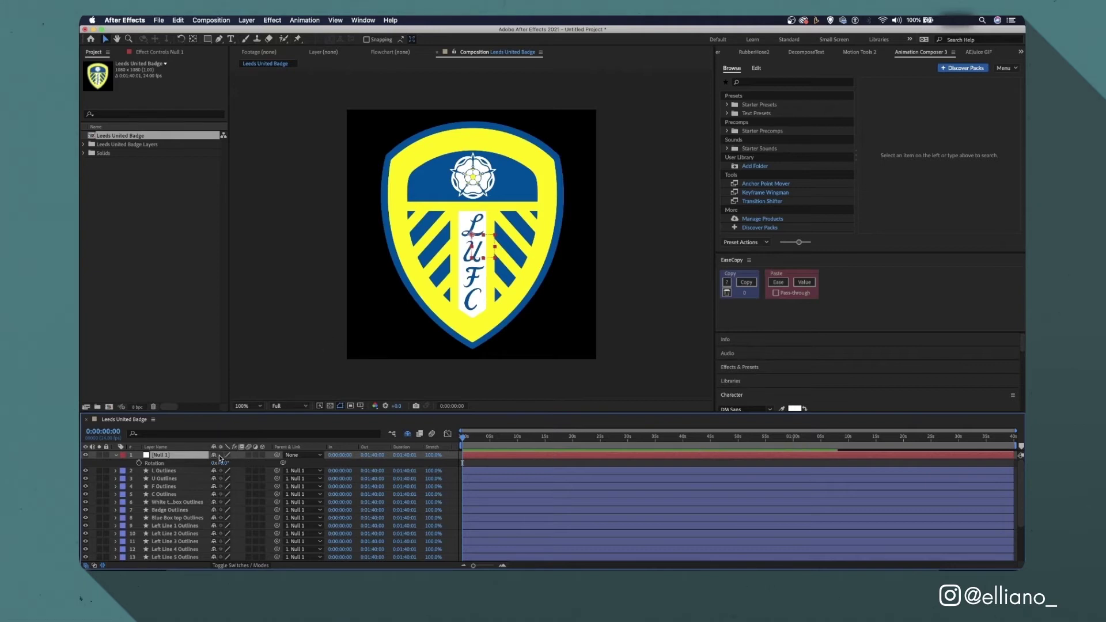
# Make the null and all the badge's shape layers 3D, and clear the selection.
pyautogui.press('super+a')
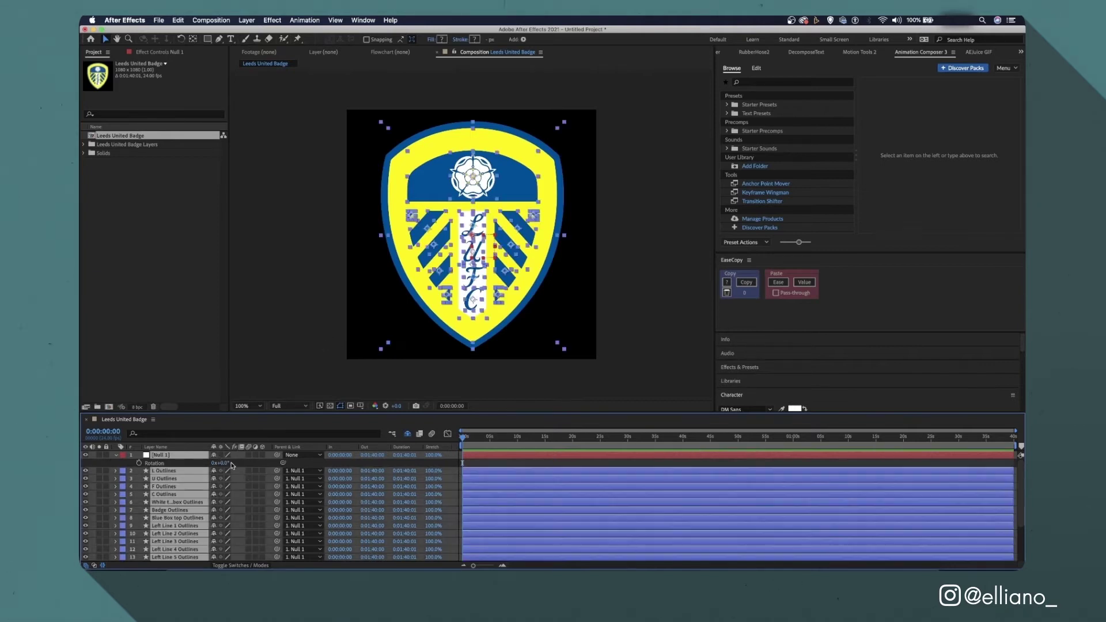
pyautogui.click(263, 455)
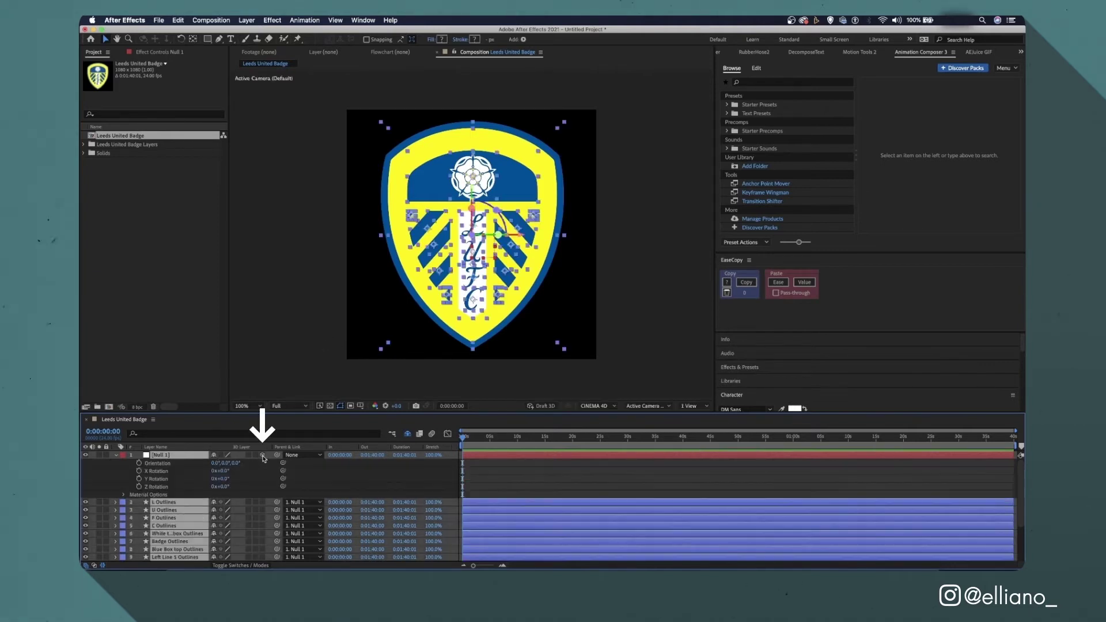
pyautogui.click(282, 336)
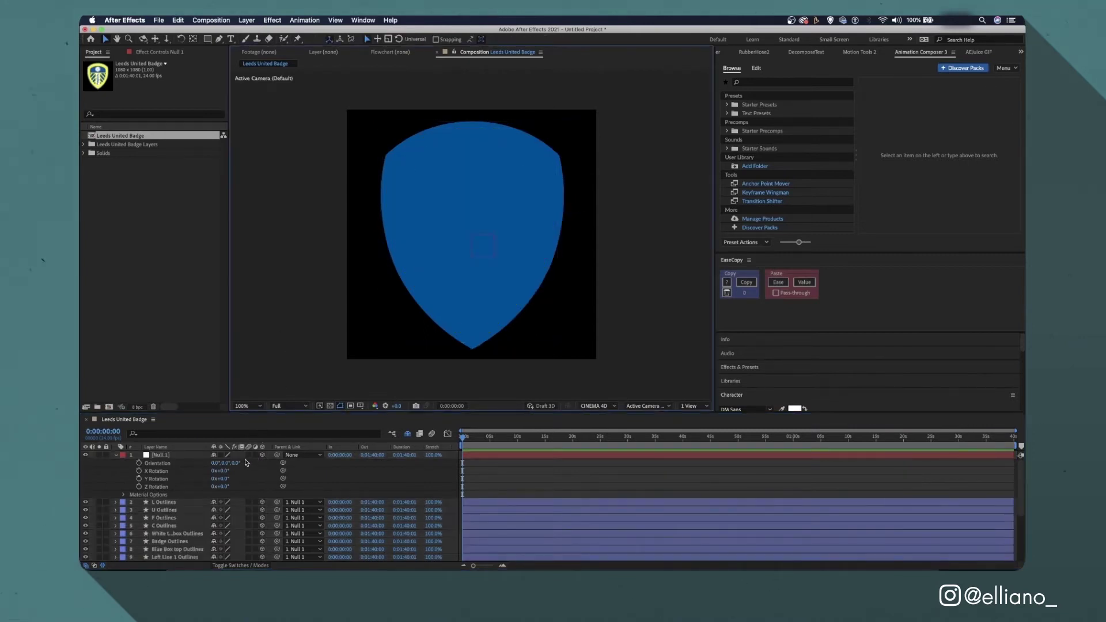
# Test the 3D setup by rotating Null 1 to about 48° in Y, and reset its Y rotation to 0.
pyautogui.moveTo(225, 479); pyautogui.dragTo(248, 479)
pyautogui.click(254, 480)
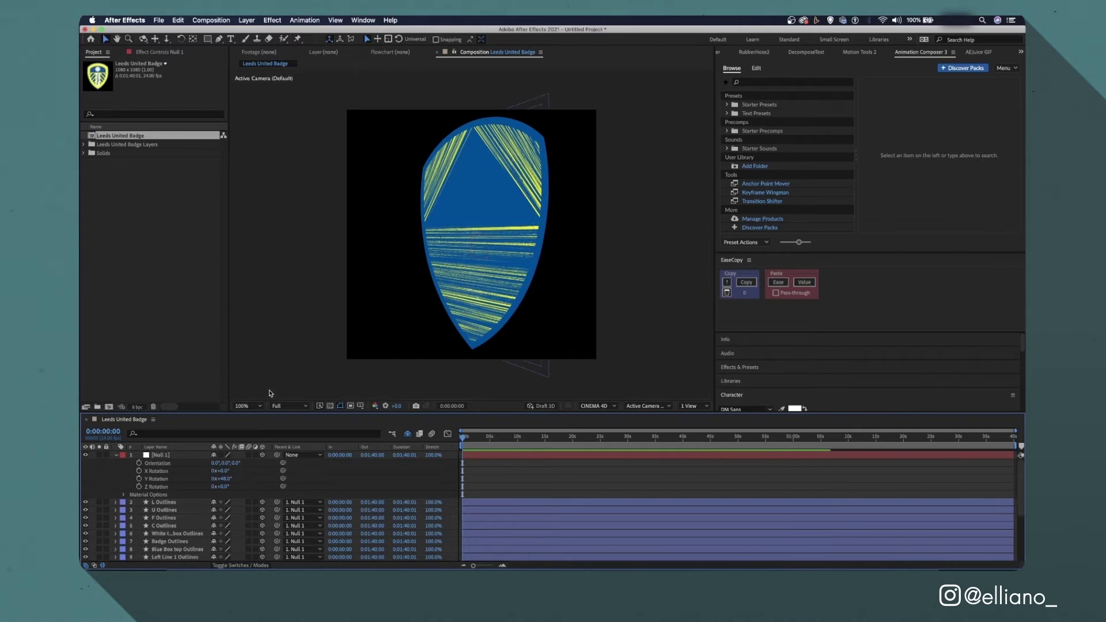
pyautogui.click(221, 480)
pyautogui.write('0')
pyautogui.press('Return')
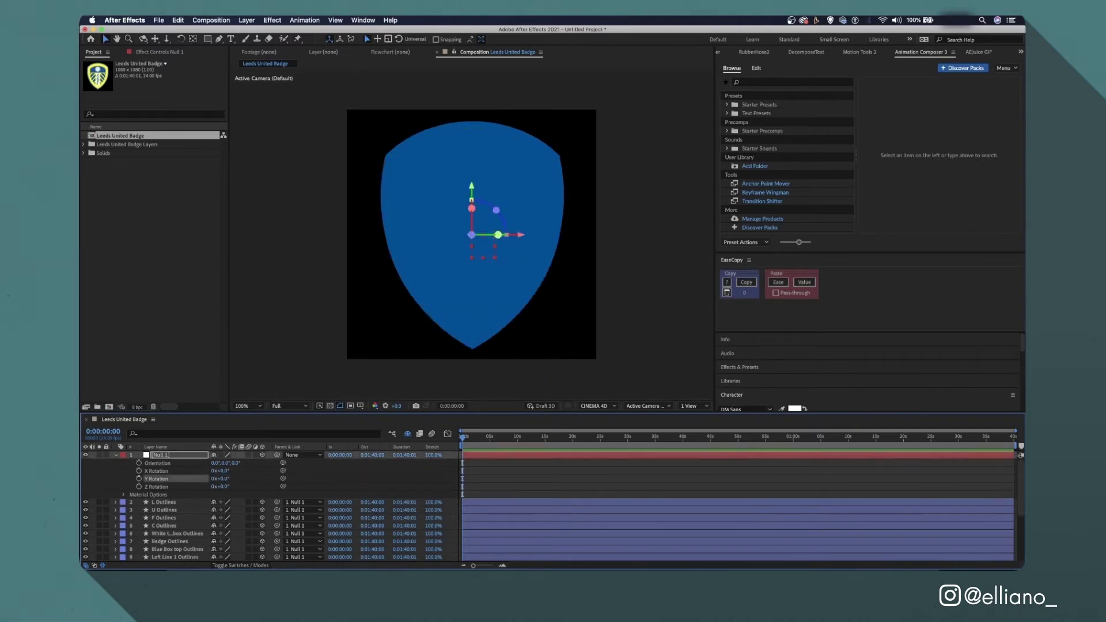
pyautogui.click(294, 360)
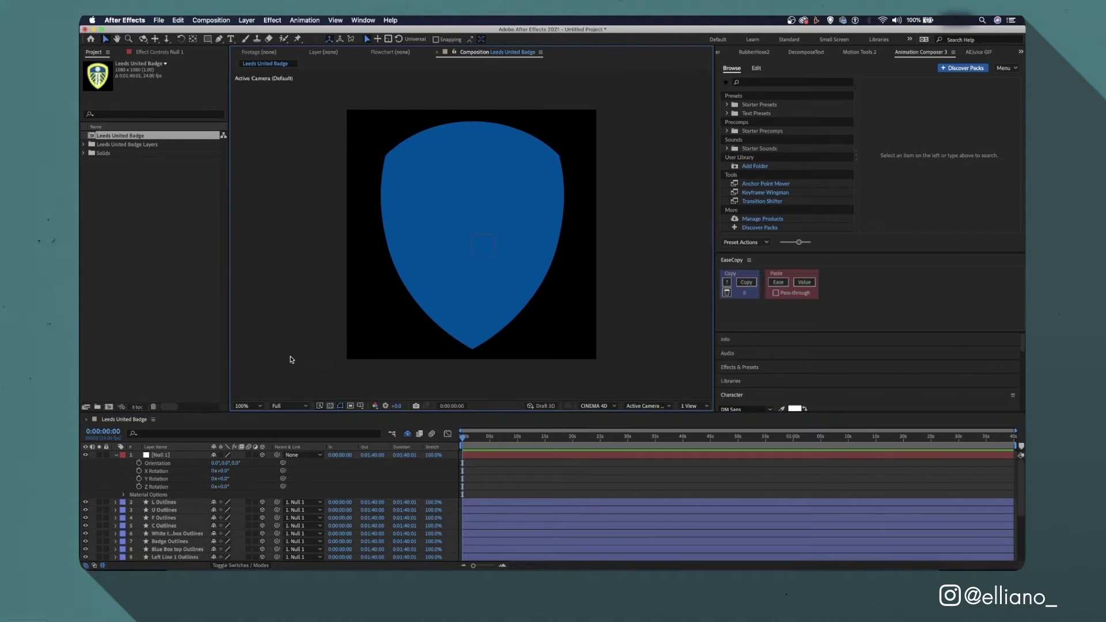
# Hide every shape layer except Blue outline Outlines, and check the composition's 3D renderer options.
pyautogui.click(182, 550)
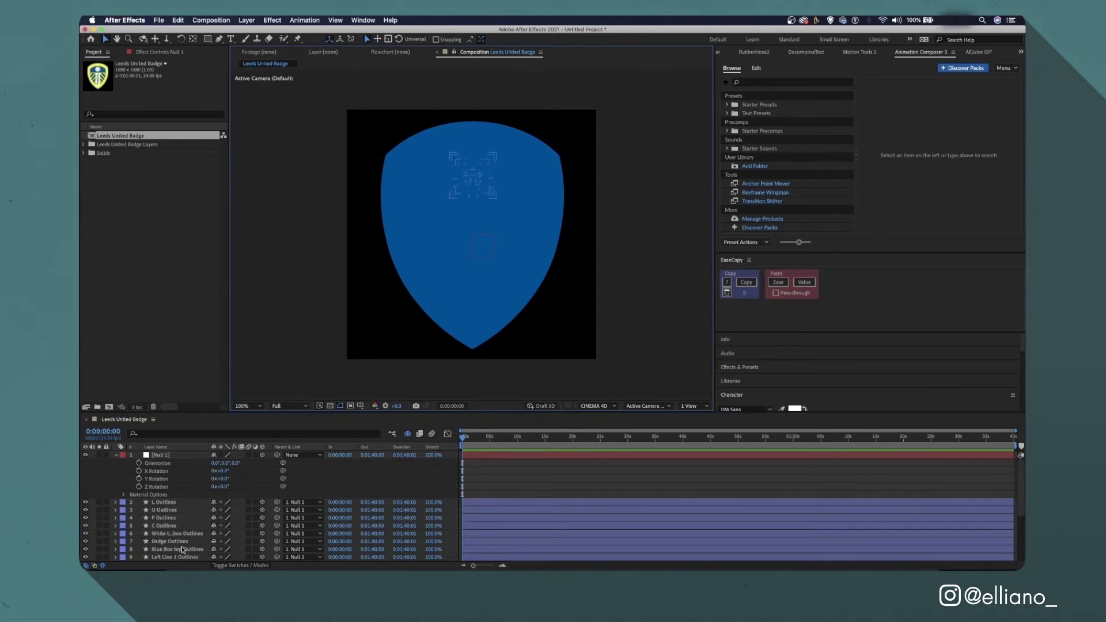
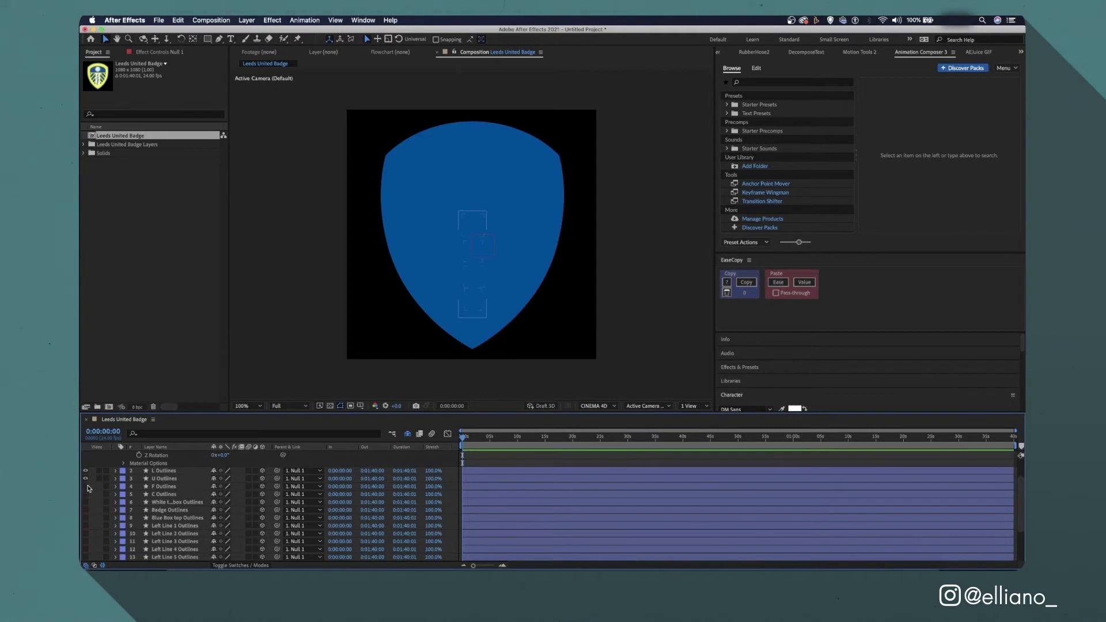
pyautogui.scroll(-3, 173, 507)
pyautogui.click(185, 558)
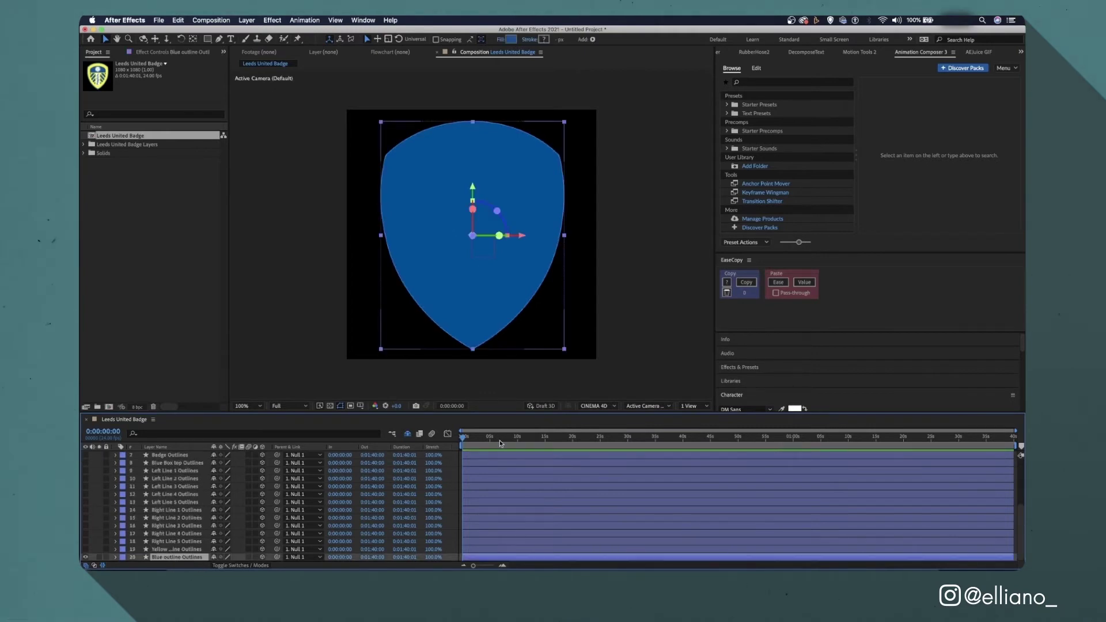
pyautogui.click(599, 406)
pyautogui.click(657, 322)
pyautogui.scroll(4, 215, 506)
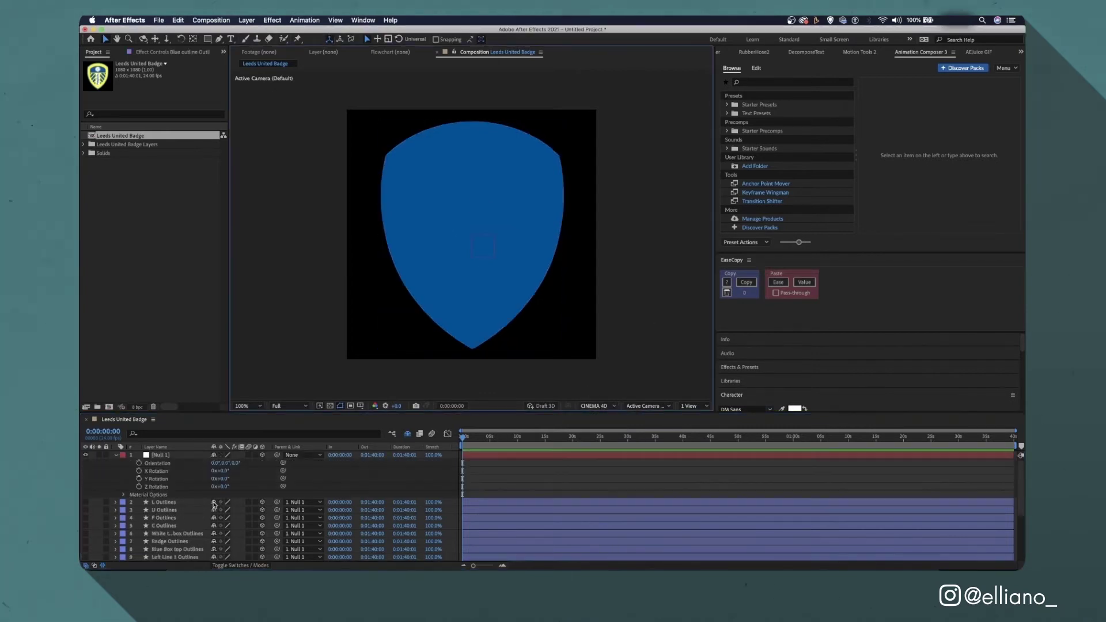
# Rotate Null 1 to about 61° in Y and expand the Geometry Options of Blue outline Outlines.
pyautogui.moveTo(221, 479); pyautogui.dragTo(256, 482)
pyautogui.scroll(-5, 185, 550)
pyautogui.click(116, 557)
pyautogui.scroll(-2, 118, 554)
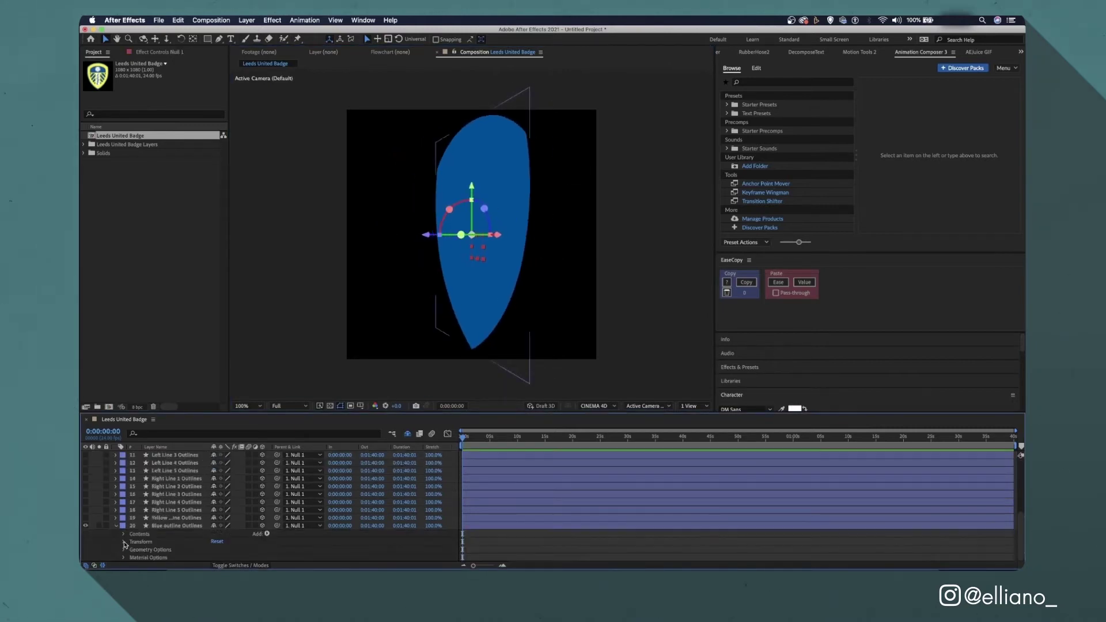
pyautogui.click(123, 550)
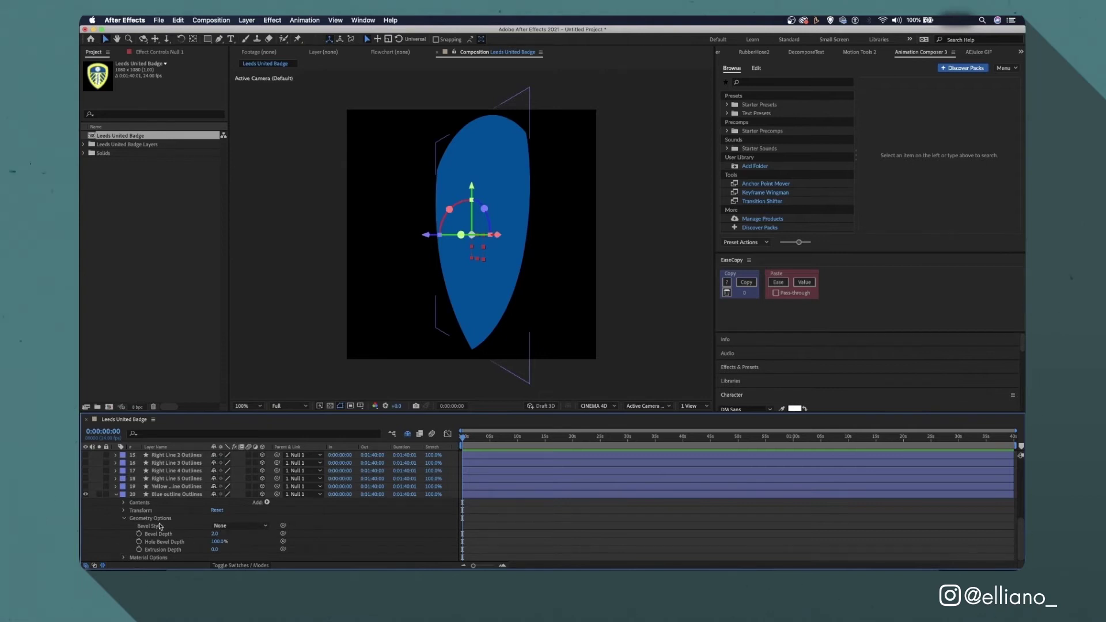
# Switch the composition's renderer to Classic 3D and back to CINEMA 4D to compare the available geometry options.
pyautogui.click(606, 407)
pyautogui.click(605, 415)
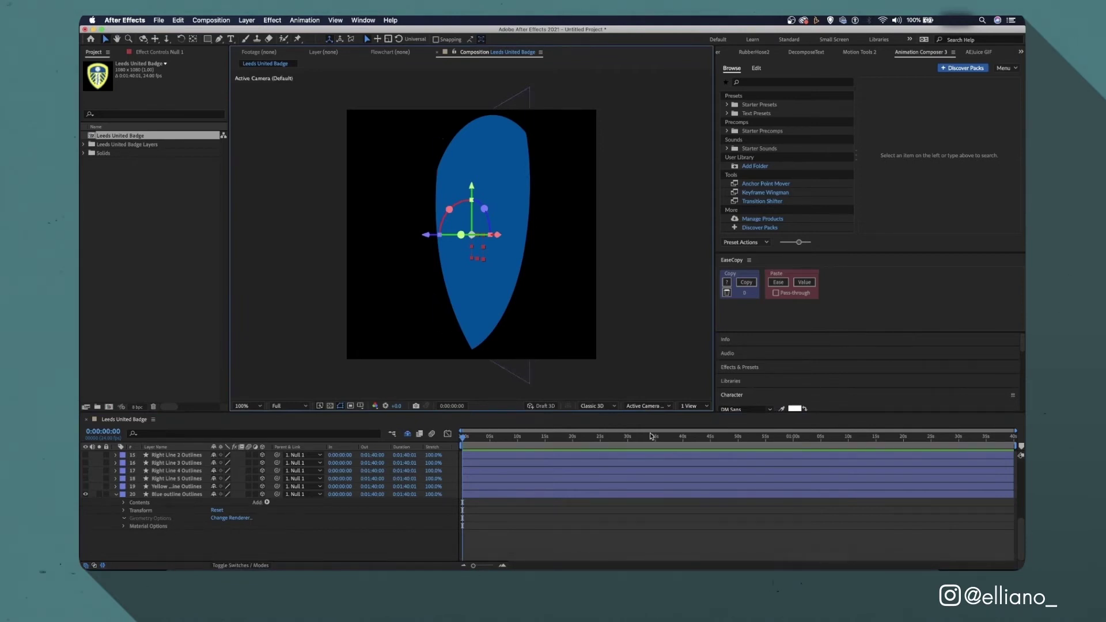
pyautogui.click(606, 407)
pyautogui.click(613, 423)
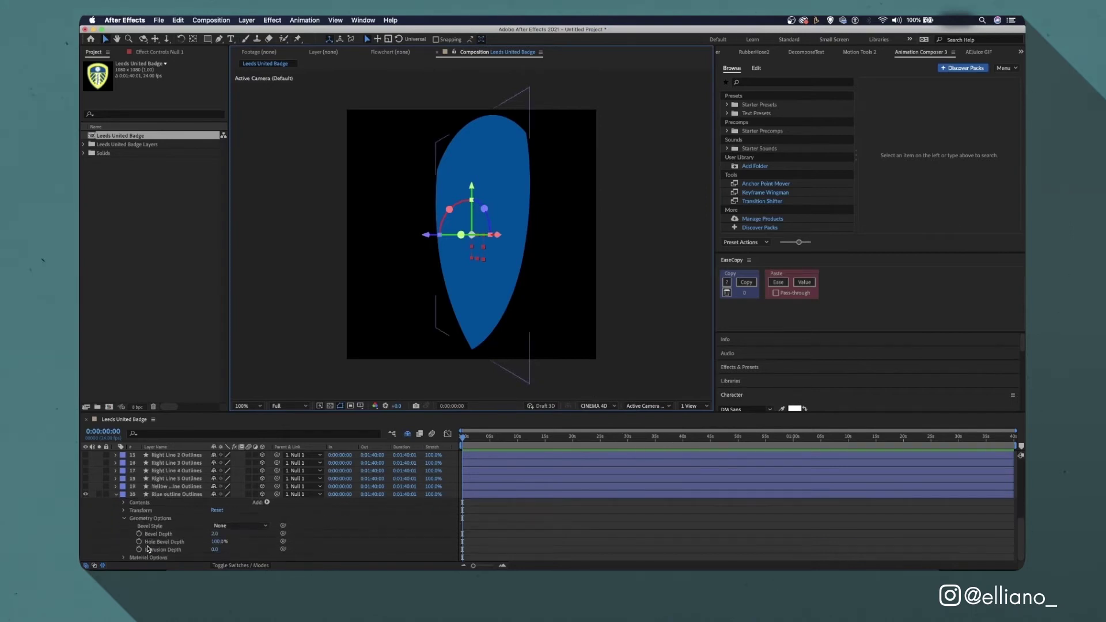
# Set the extrusion depth of Blue outline Outlines to about 110 and reveal the layer's Position.
pyautogui.moveTo(214, 549); pyautogui.dragTo(280, 559)
pyautogui.click(494, 521)
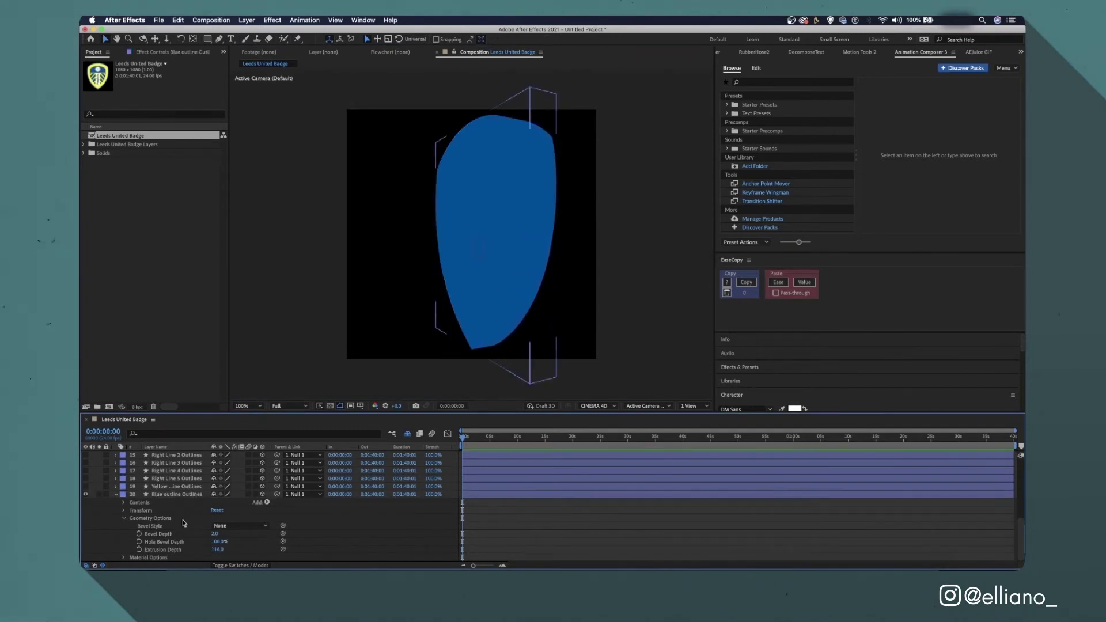
pyautogui.click(166, 494)
pyautogui.press('p')
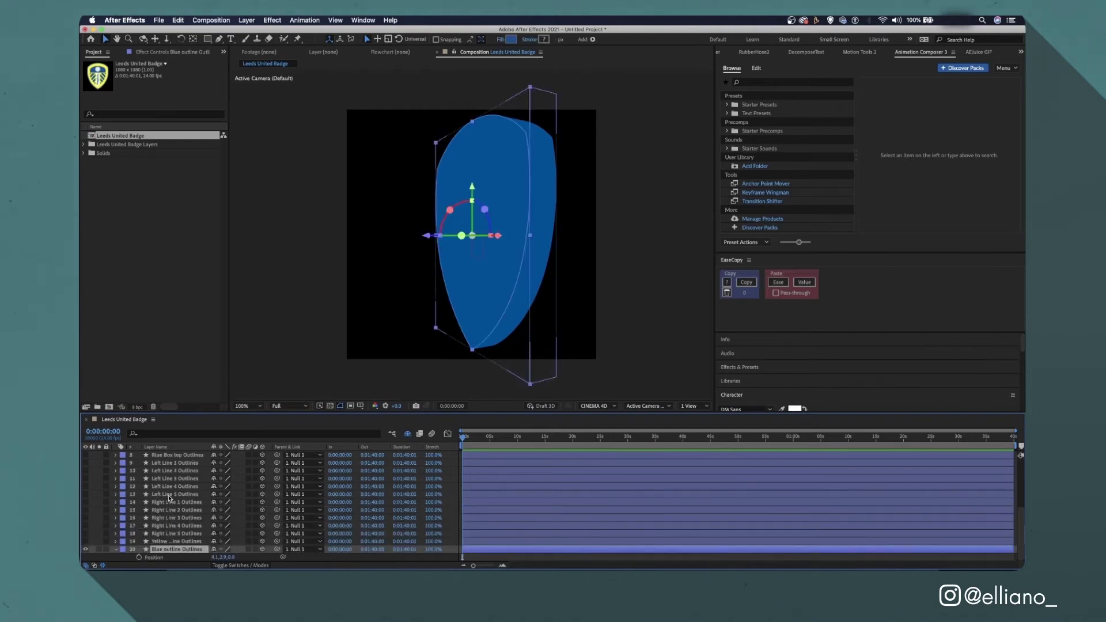
# Make the yellow outline layer visible and set its Z position to -1.
pyautogui.click(176, 541)
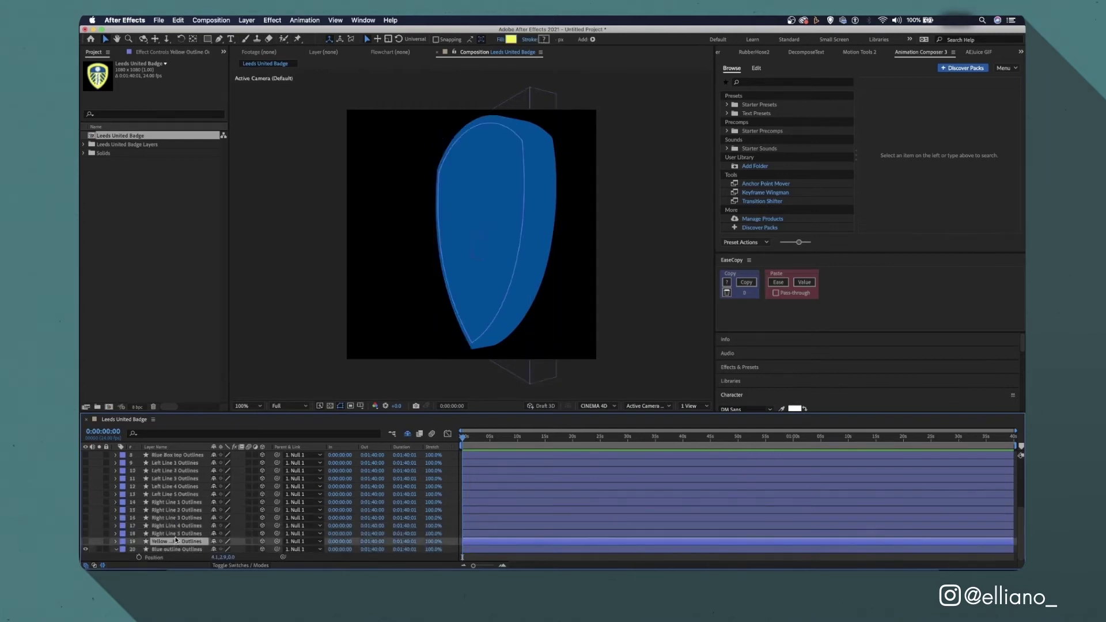
pyautogui.click(86, 541)
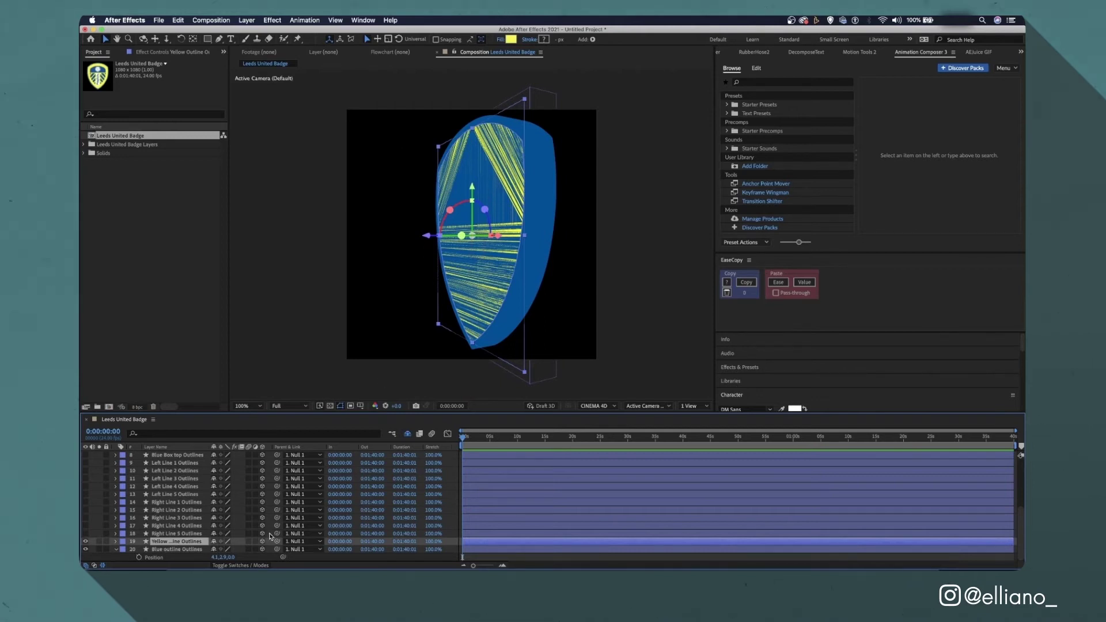
pyautogui.press('p')
pyautogui.scroll(-1, 381, 515)
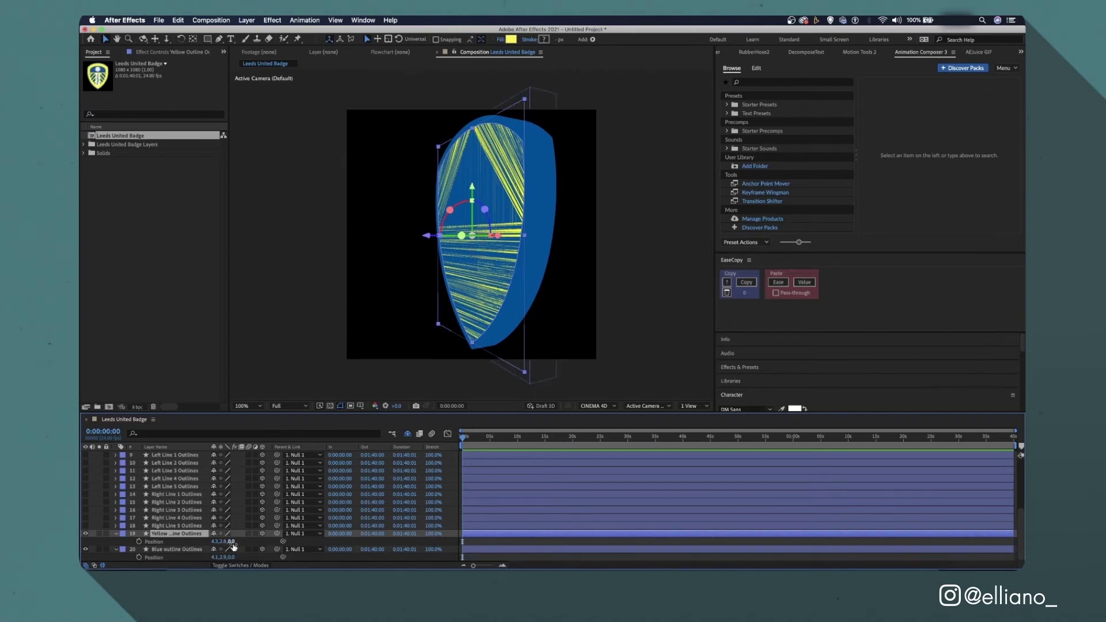
pyautogui.click(230, 541)
pyautogui.press('Return')
pyautogui.click(233, 542)
# Expand the blue outline's transform and geometry options, and set the yellow outline layer's Z position to -75.
pyautogui.click(115, 549)
pyautogui.click(116, 558)
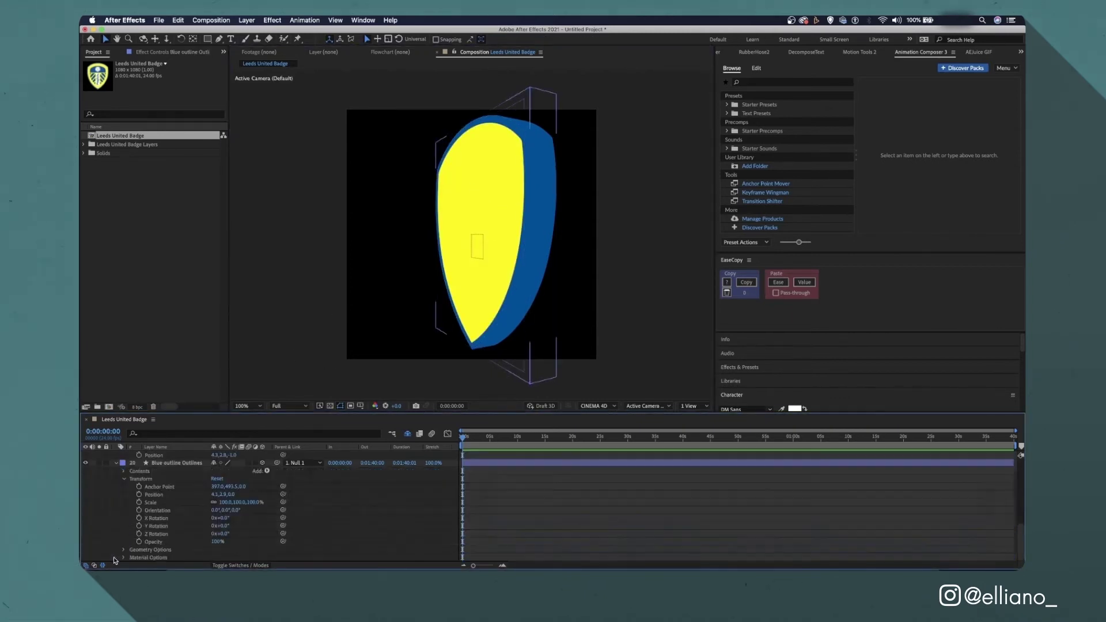
pyautogui.click(123, 550)
pyautogui.scroll(5, 130, 528)
pyautogui.click(233, 462)
pyautogui.press('Return')
# Set the yellow outline layer's extrusion depth to 69 and move it back along Z toward the blue outline.
pyautogui.click(116, 455)
pyautogui.click(116, 455)
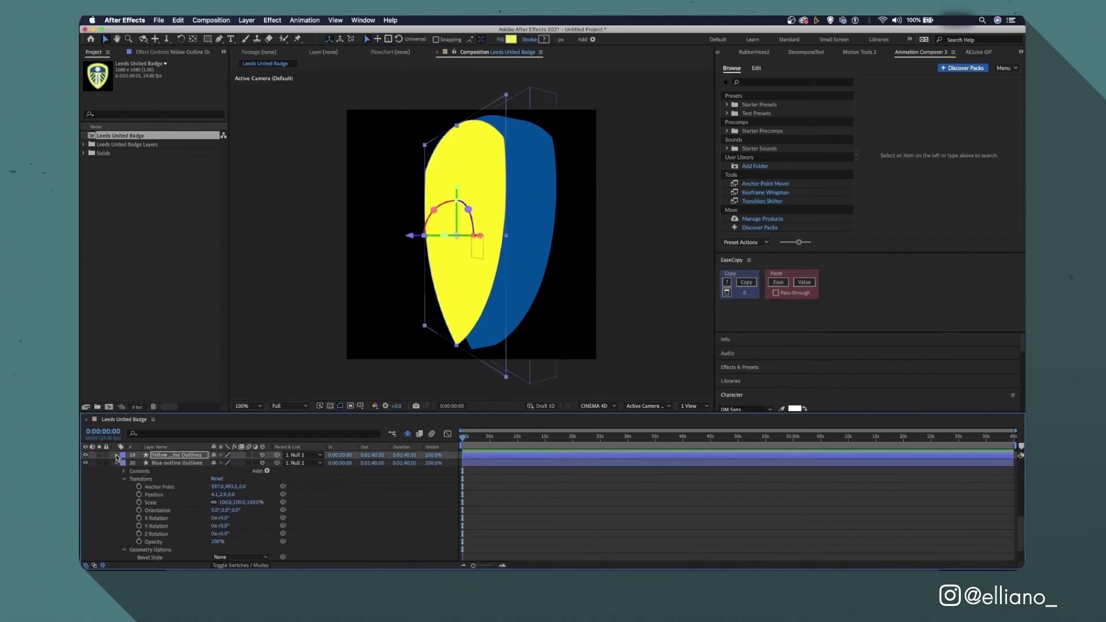
pyautogui.click(124, 541)
pyautogui.moveTo(215, 558); pyautogui.dragTo(251, 563)
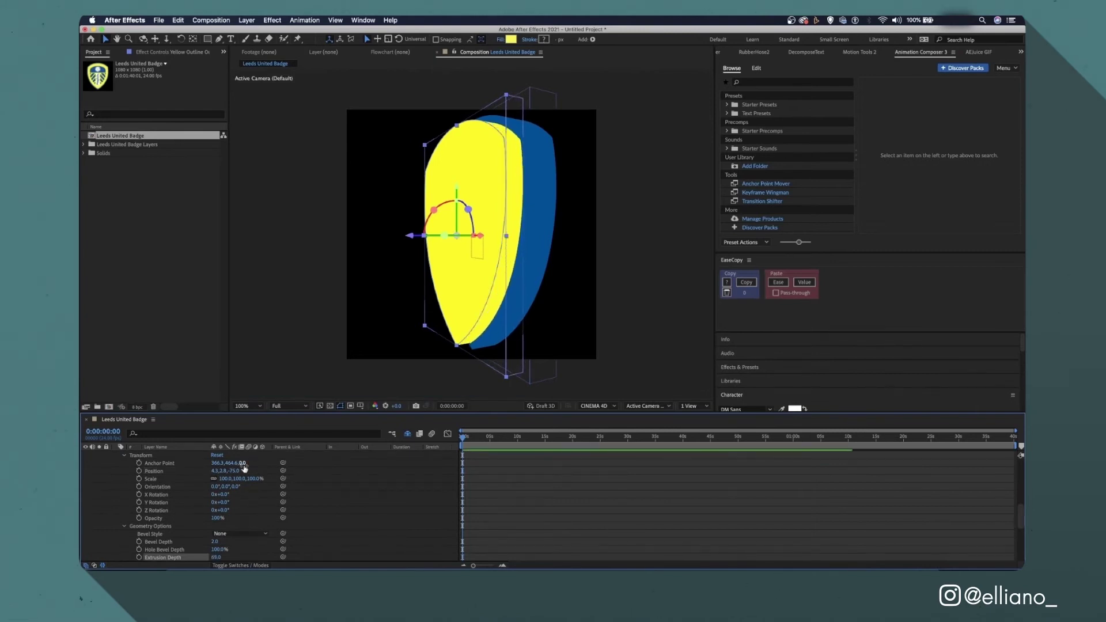
pyautogui.scroll(3, 245, 518)
pyautogui.moveTo(234, 502); pyautogui.dragTo(278, 515)
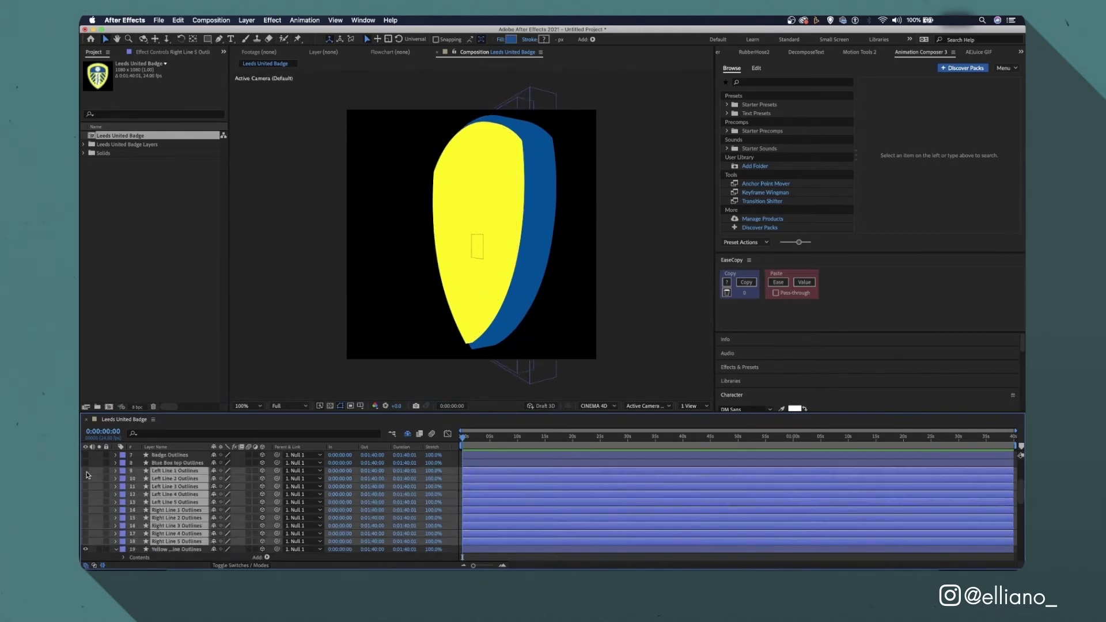
# Make the ten Left Line and Right Line layers visible and set their Z position to -43.
pyautogui.click(85, 470)
pyautogui.press('p')
pyautogui.scroll(5, 304, 511)
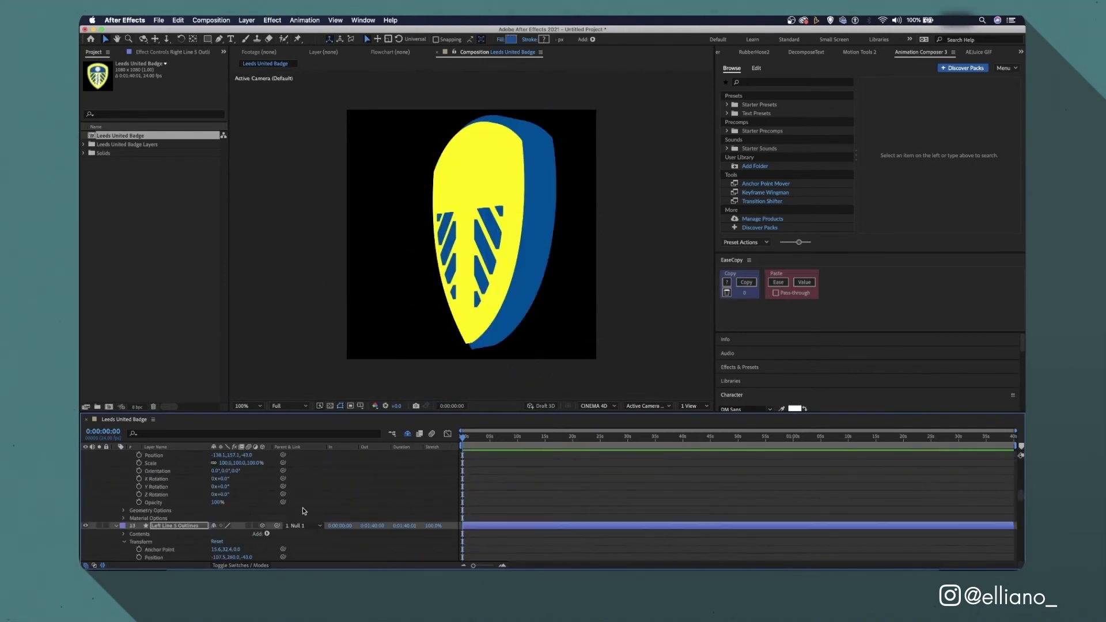
pyautogui.scroll(5, 304, 511)
# Show the Blue Box top and white text box layers, and set the white text box's Z position to -73.
pyautogui.click(173, 469)
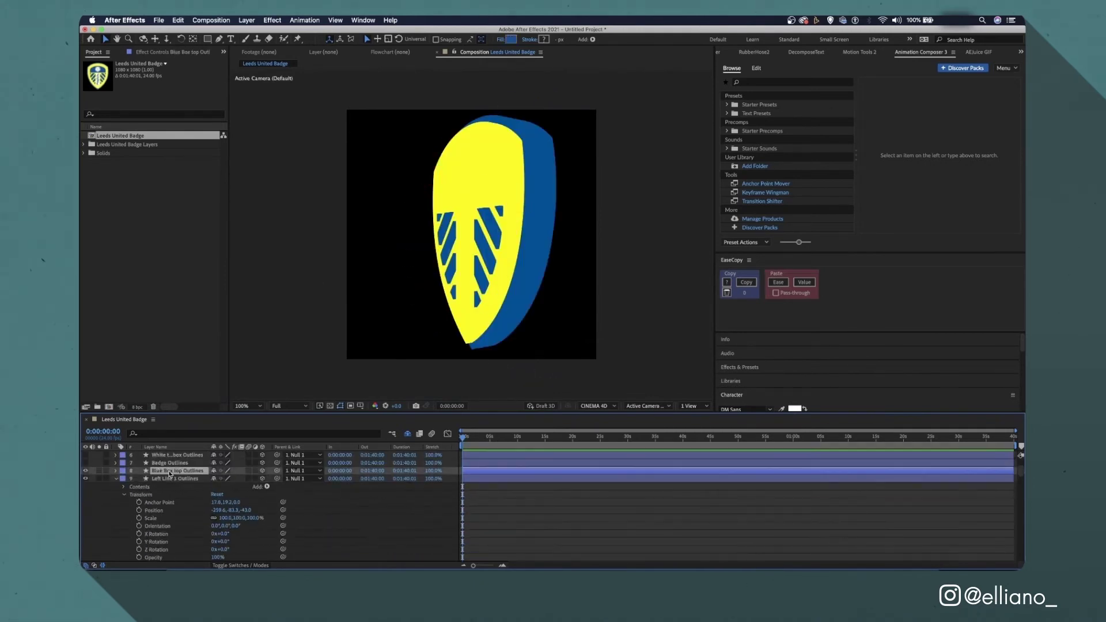
pyautogui.scroll(5, 237, 513)
pyautogui.click(177, 525)
pyautogui.press('p')
pyautogui.moveTo(235, 535); pyautogui.dragTo(249, 507)
pyautogui.moveTo(85, 494); pyautogui.dragTo(86, 525)
pyautogui.scroll(3, 469, 253)
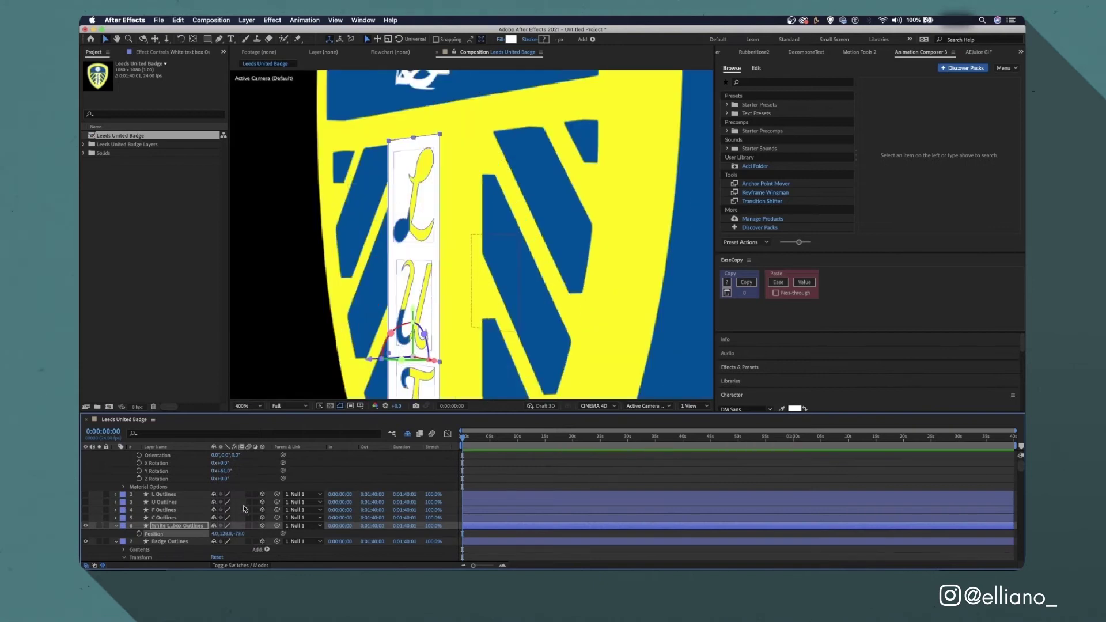
# Select the letter layers above the white text box and adjust their depth so they sit on its front face.
pyautogui.click(167, 494)
pyautogui.keyDown('shift'); pyautogui.click(173, 471); pyautogui.keyUp('shift')
pyautogui.click(116, 471)
pyautogui.moveTo(239, 503); pyautogui.dragTo(248, 505)
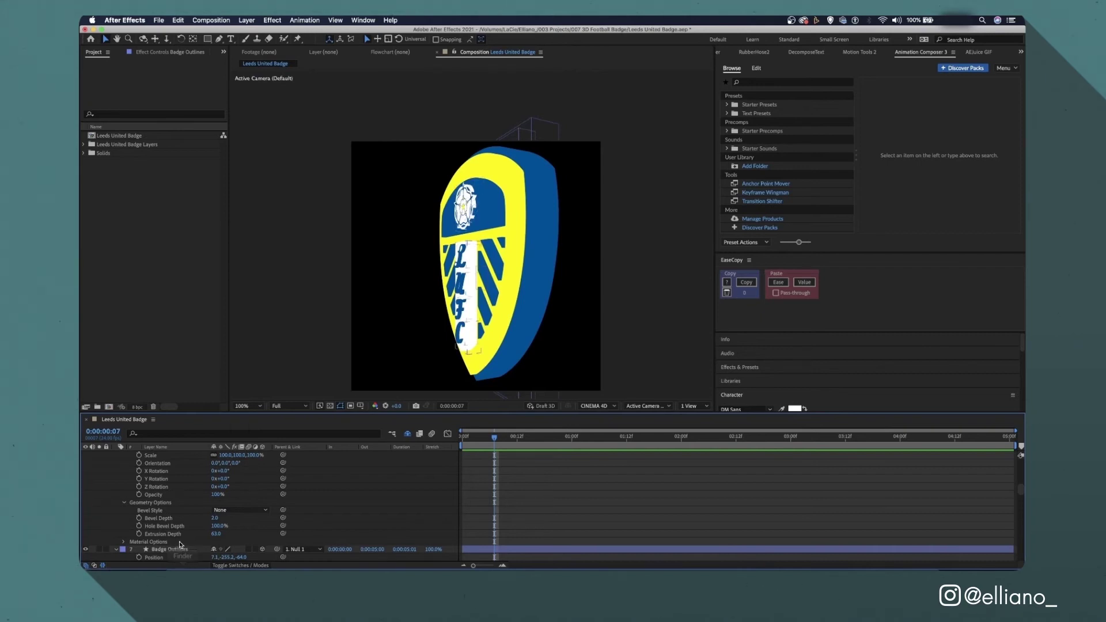
# Add a stroke to the Blue outline Outlines layer.
pyautogui.scroll(-10, 170, 552)
pyautogui.scroll(-5, 170, 553)
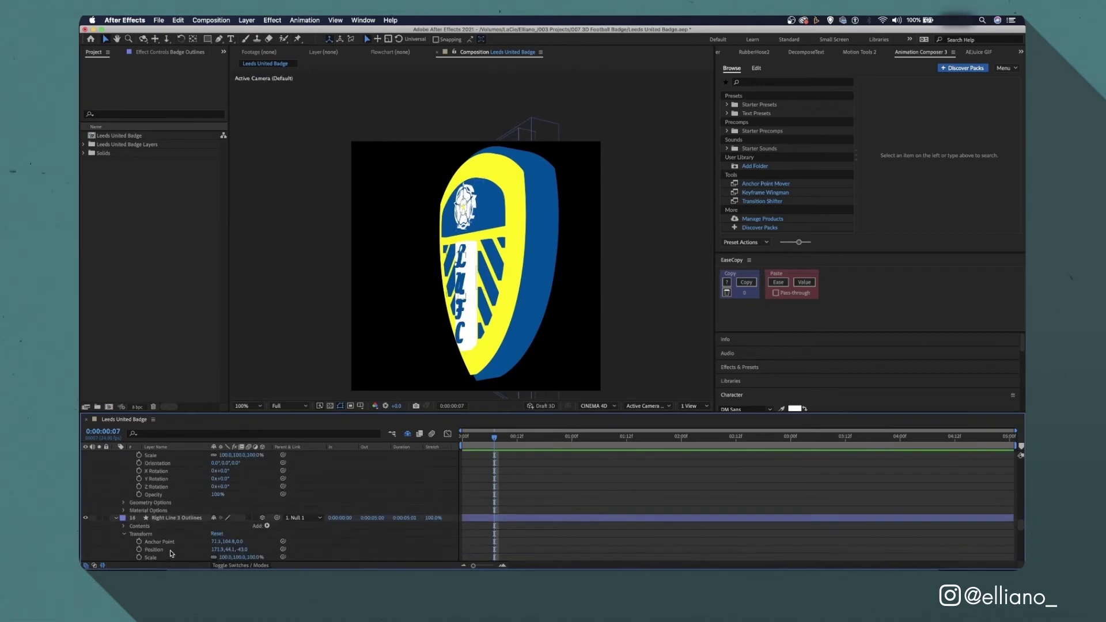
pyautogui.scroll(-5, 172, 551)
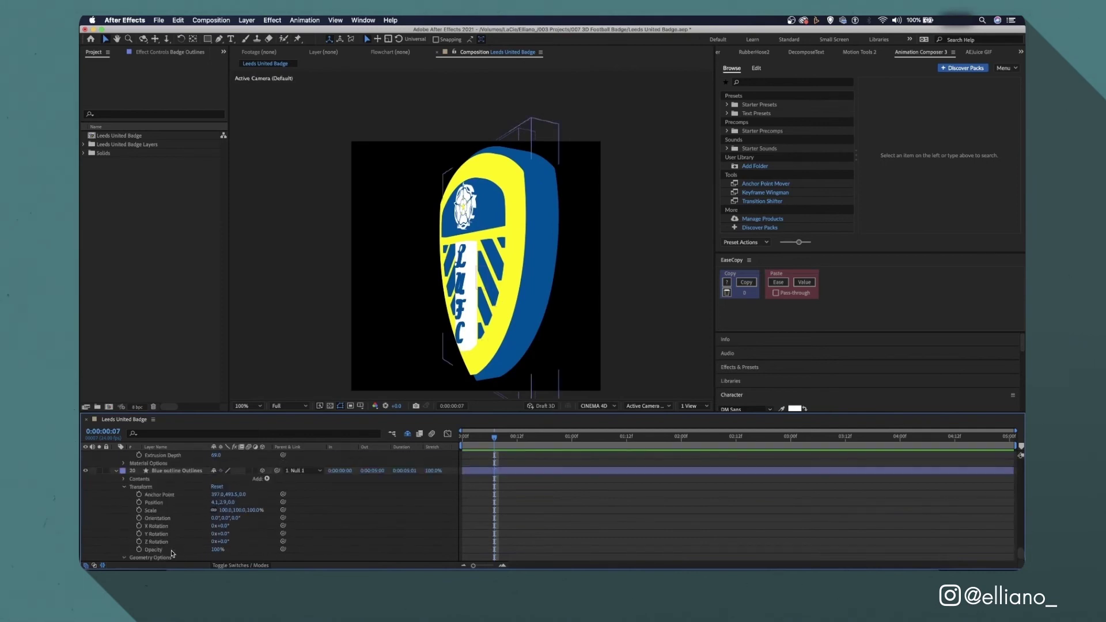
pyautogui.click(167, 471)
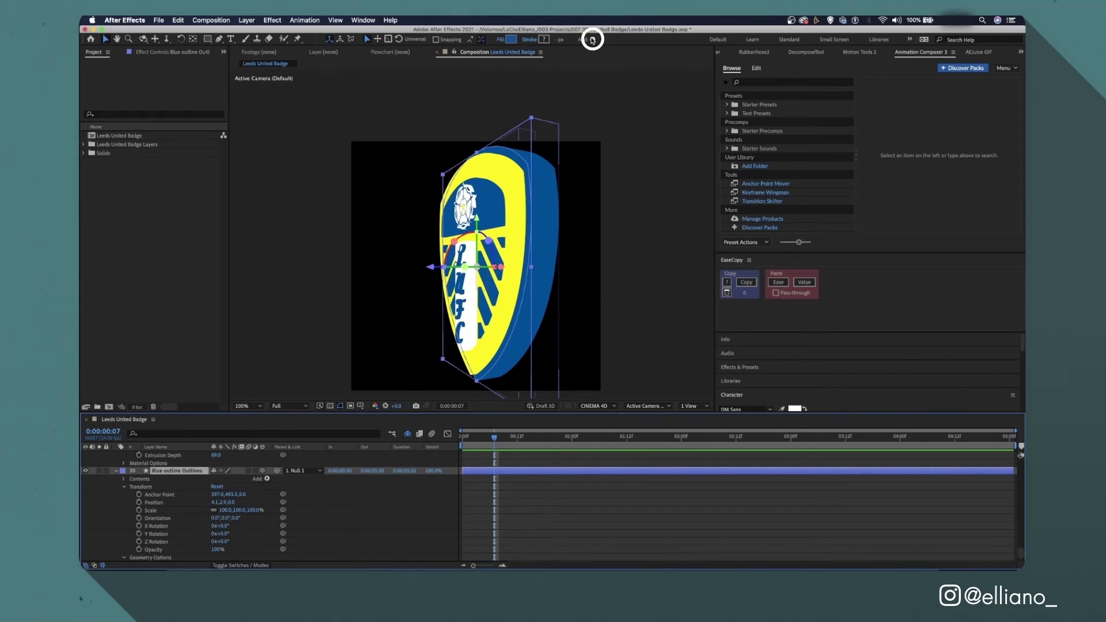
pyautogui.click(592, 40)
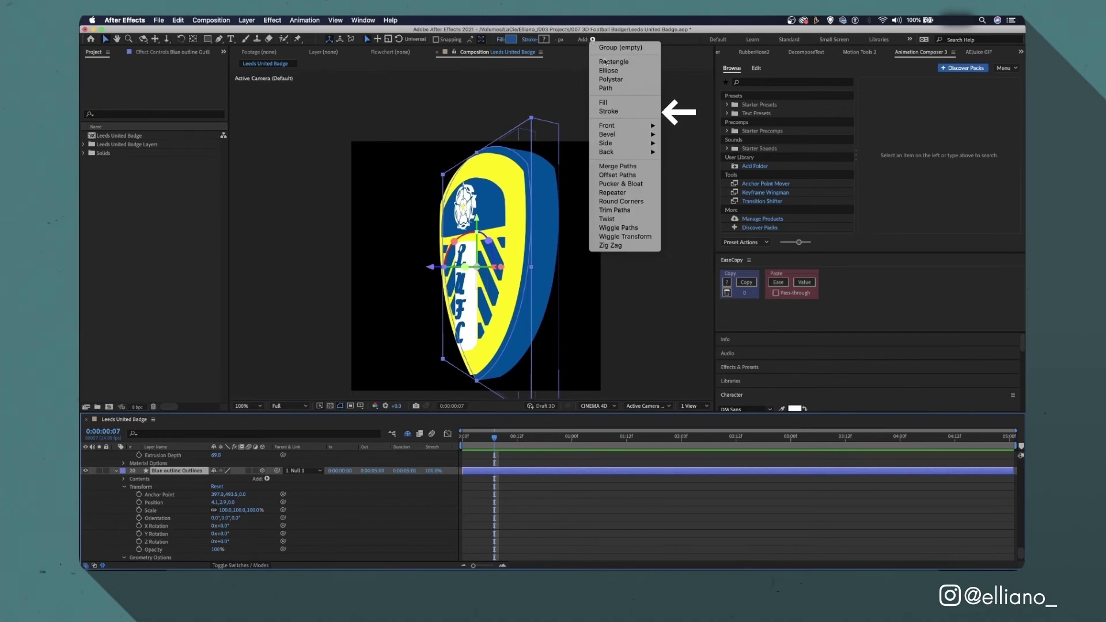
pyautogui.click(610, 111)
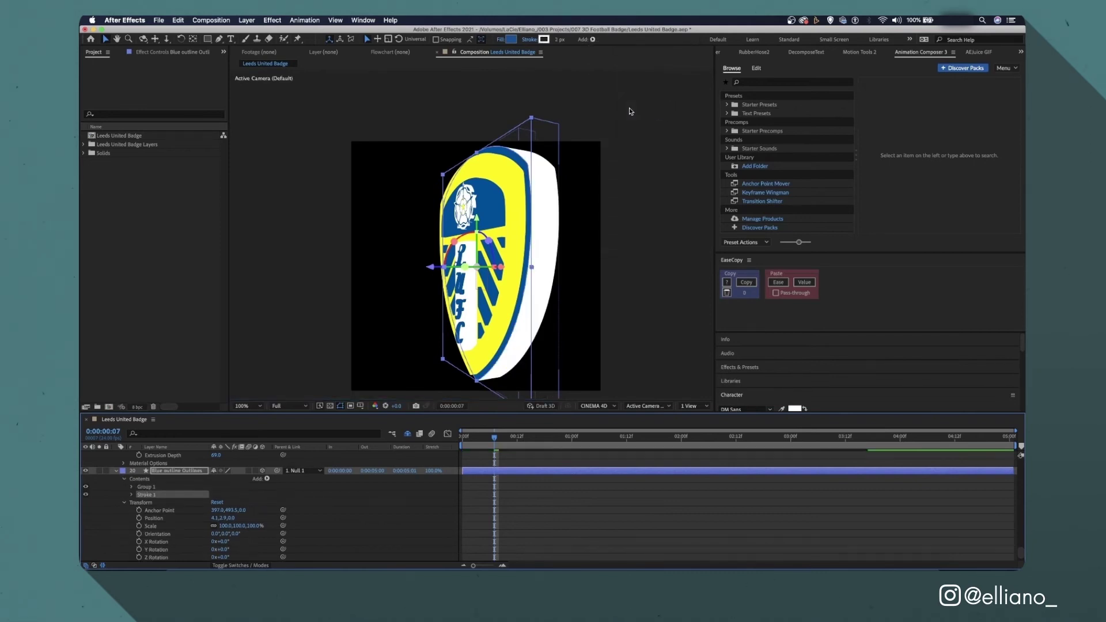
# Set the blue outline's stroke to a darker shade of its sampled fill color, about #163D72.
pyautogui.click(544, 40)
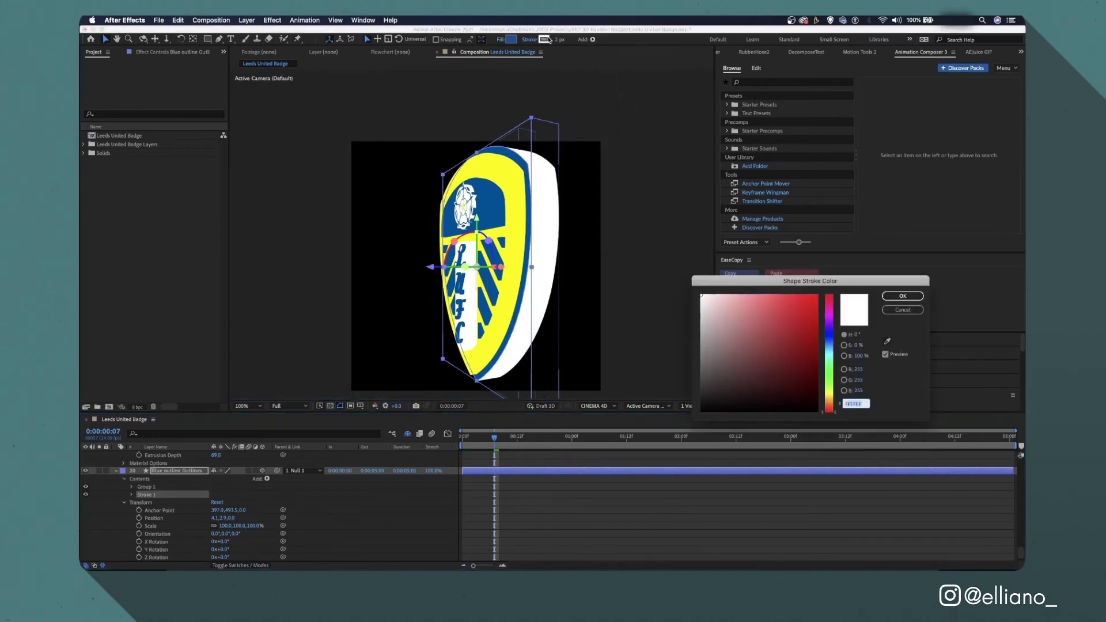
pyautogui.click(887, 342)
pyautogui.click(510, 39)
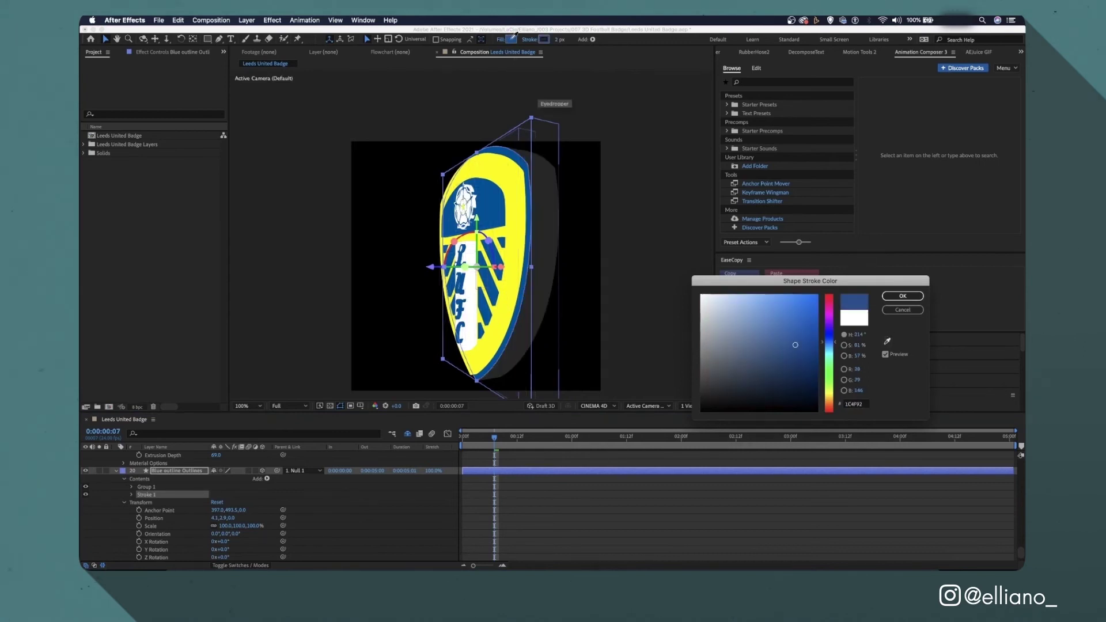
pyautogui.moveTo(794, 350); pyautogui.dragTo(795, 359)
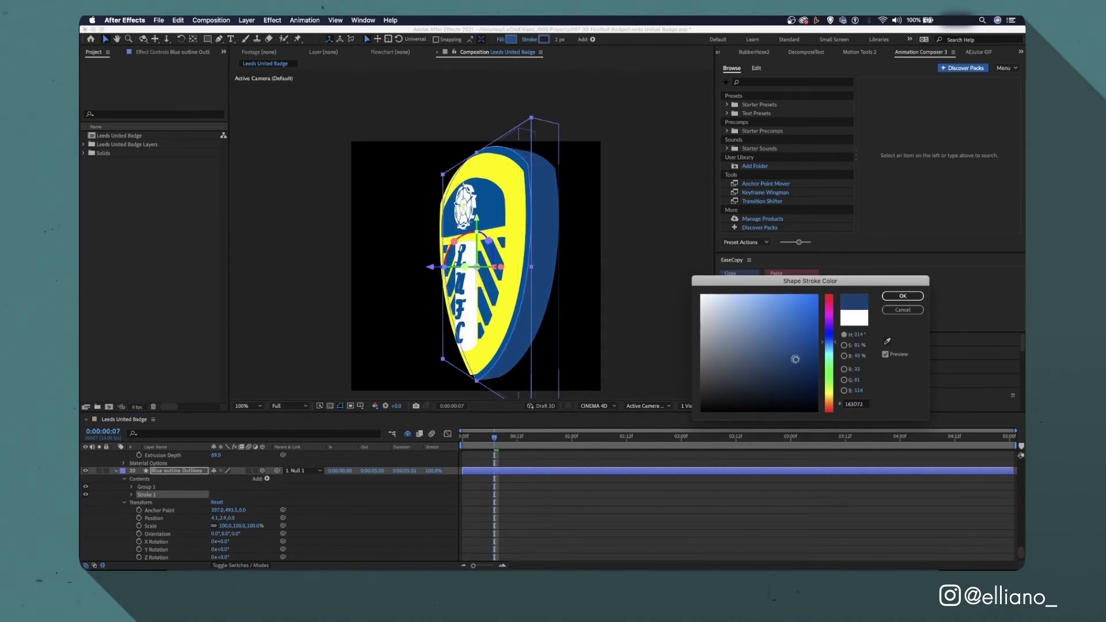
pyautogui.click(908, 296)
# Copy the blue outline's stroke and paste it onto the badge's other extruded shape layers.
pyautogui.press('super+c')
pyautogui.scroll(10, 192, 495)
pyautogui.click(192, 486)
pyautogui.press('super+v')
pyautogui.scroll(1, 475, 289)
pyautogui.scroll(10, 178, 550)
pyautogui.click(187, 519)
pyautogui.scroll(-10, 188, 524)
pyautogui.click(178, 533)
pyautogui.click(544, 39)
pyautogui.click(903, 296)
pyautogui.scroll(10, 188, 524)
pyautogui.press('super+v')
pyautogui.scroll(-10, 187, 524)
# Recolor the pasted stroke by sampling a color from the badge and darkening it.
pyautogui.click(544, 39)
pyautogui.click(887, 341)
pyautogui.click(550, 230)
pyautogui.moveTo(794, 295); pyautogui.dragTo(790, 324)
pyautogui.click(902, 296)
# Preview the badge animation from the start of the composition, and move the playhead to 0:00:03:12.
pyautogui.scroll(-1, 481, 253)
pyautogui.moveTo(494, 438); pyautogui.dragTo(447, 435)
pyautogui.press('space')
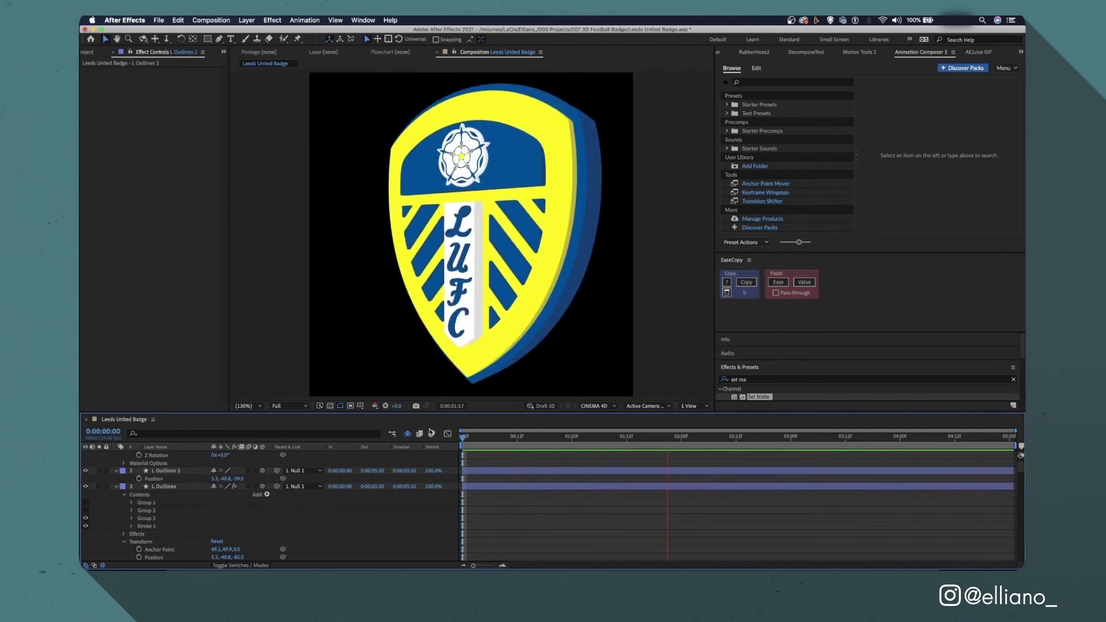
pyautogui.press('space')
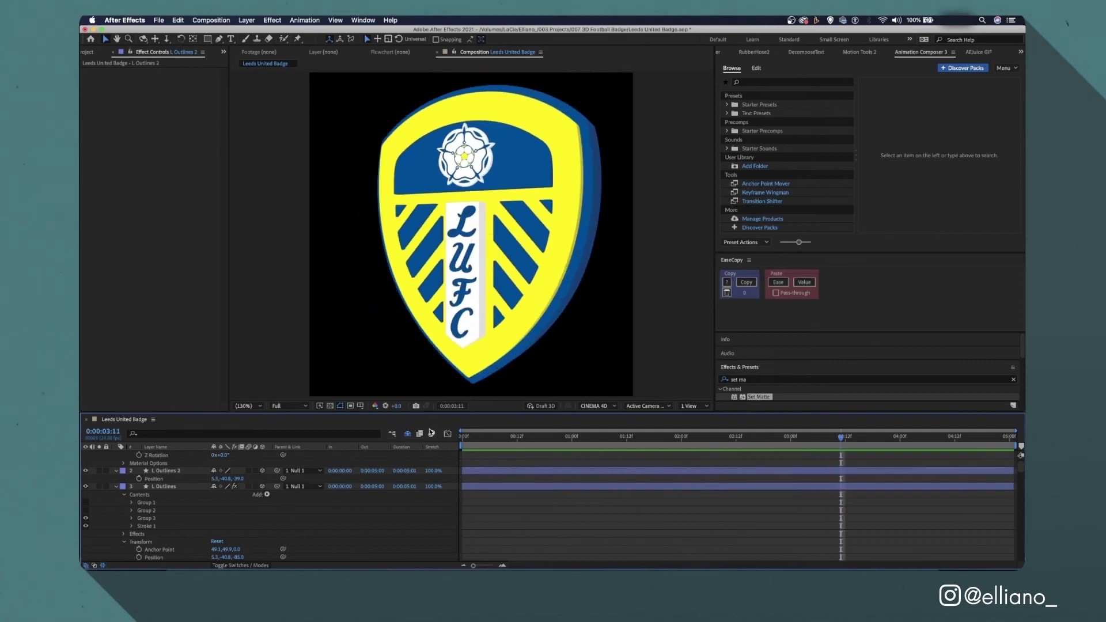
pyautogui.moveTo(872, 439); pyautogui.dragTo(845, 436)
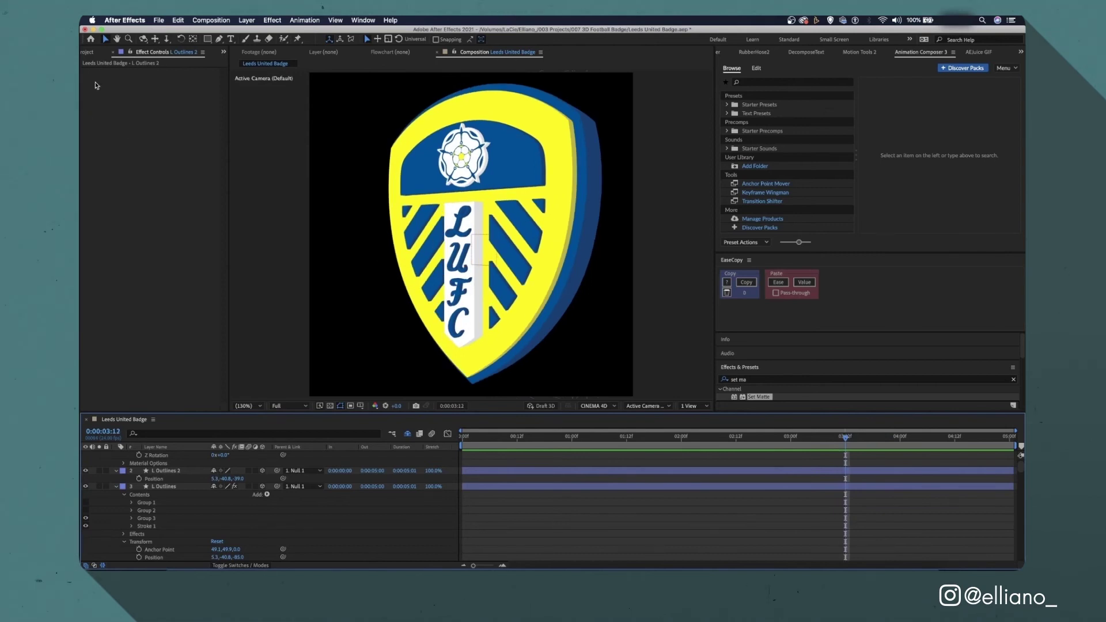
# Add a white shadow-casting spot light to the badge composition and duplicate it twice.
pyautogui.click(88, 52)
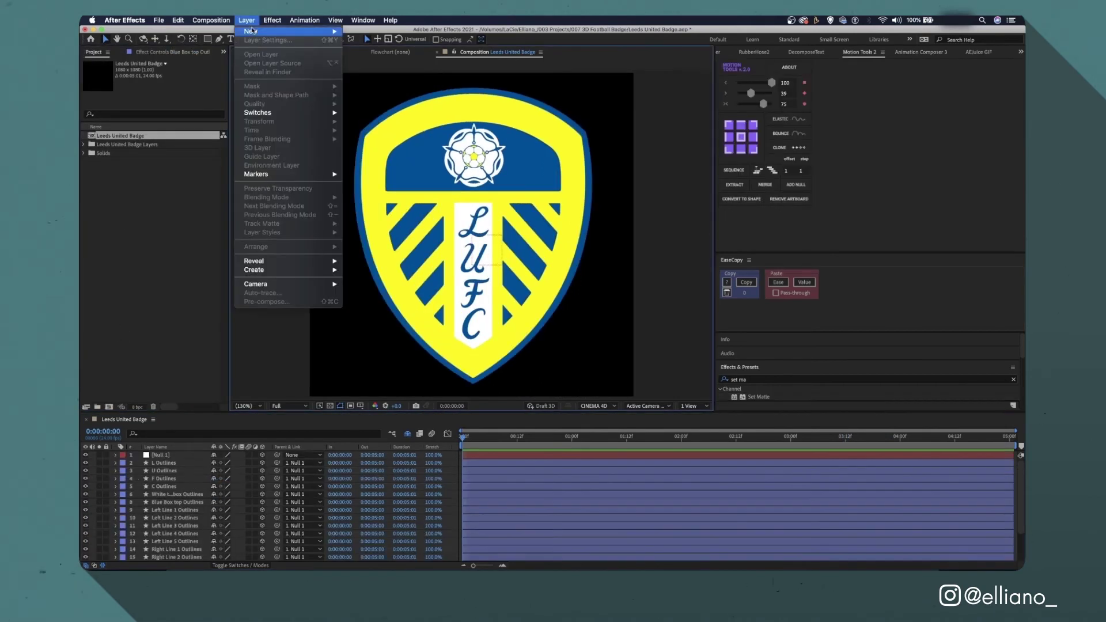
pyautogui.moveTo(311, 31)
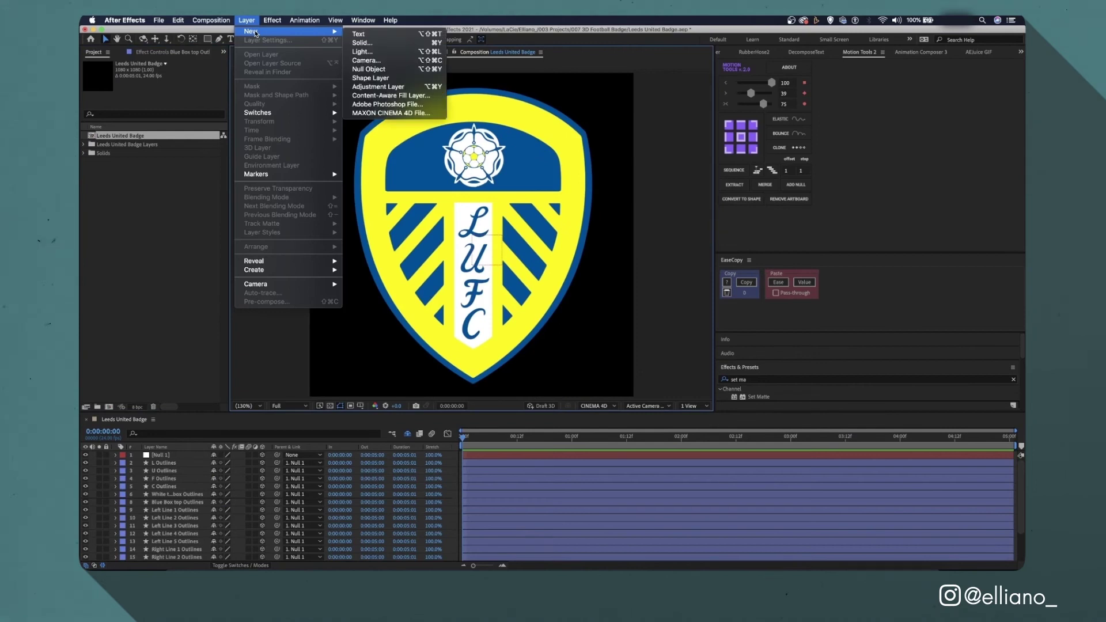
pyautogui.click(413, 52)
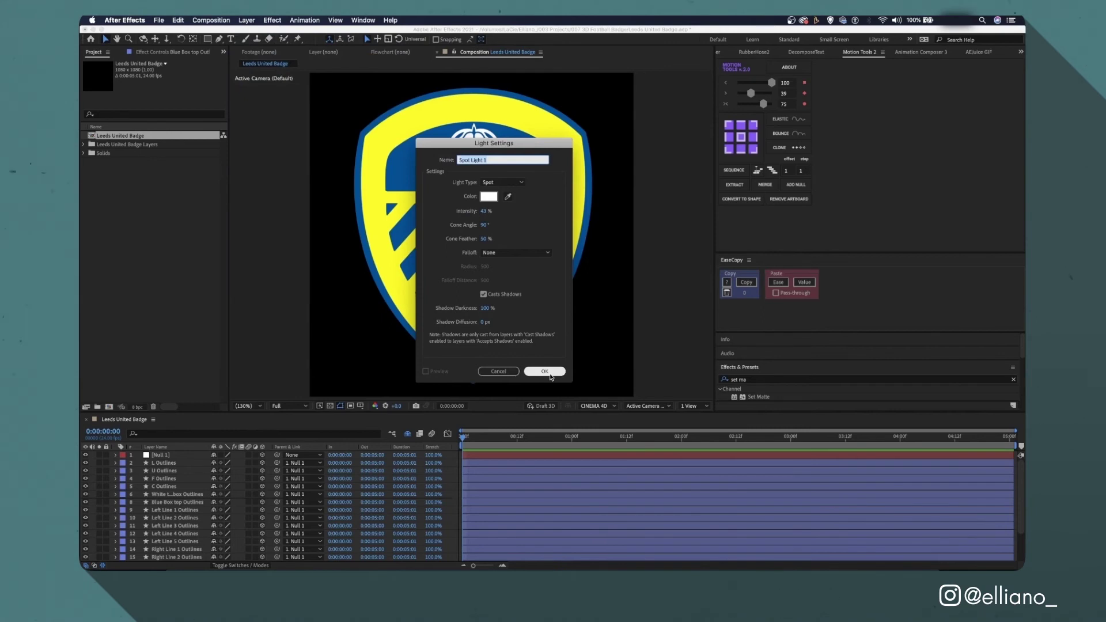
pyautogui.click(543, 372)
pyautogui.press('super+d')
pyautogui.press('super+d')
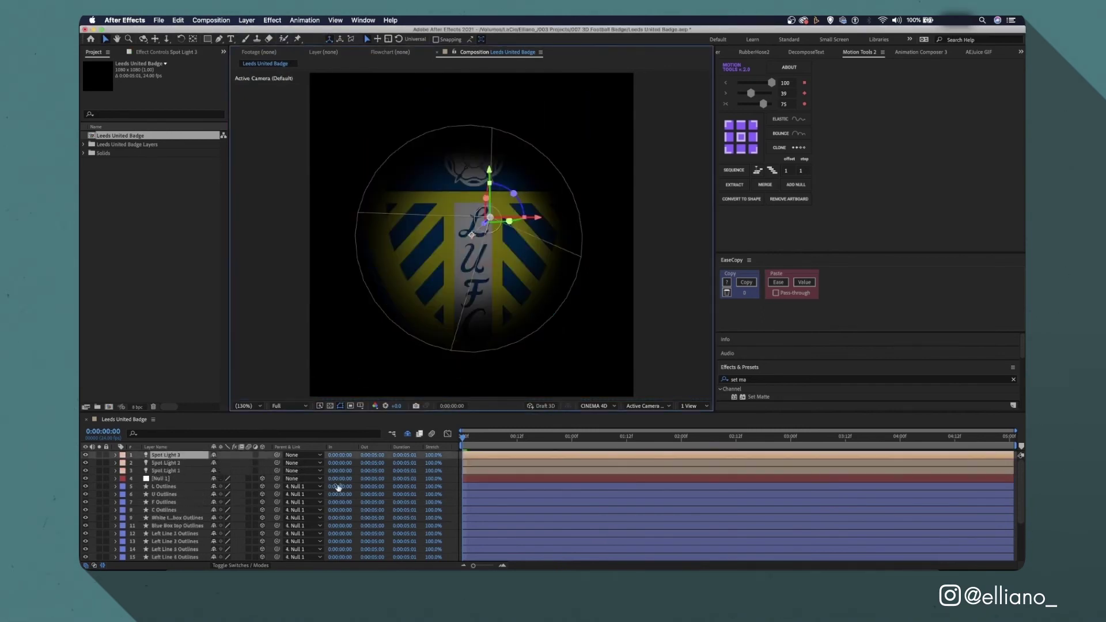
# Reposition the topmost spot light to the badge's upper right, adjusting its height and its depth in front of the badge.
pyautogui.click(195, 455)
pyautogui.press('p')
pyautogui.moveTo(218, 463); pyautogui.dragTo(410, 434)
pyautogui.moveTo(322, 462)
pyautogui.mouseDown()
pyautogui.moveTo(267, 448)
pyautogui.moveTo(252, 471)
pyautogui.moveTo(316, 475)
pyautogui.mouseUp()
pyautogui.doubleClick(115, 456)
pyautogui.moveTo(234, 471); pyautogui.dragTo(162, 478)
pyautogui.moveTo(247, 478); pyautogui.dragTo(286, 478)
pyautogui.moveTo(217, 471); pyautogui.dragTo(196, 471)
# Move the second spot light to the badge's upper left, at about X 306 and Y 391, and adjust its depth.
pyautogui.click(116, 526)
pyautogui.scroll(-3, 229, 519)
pyautogui.moveTo(216, 518); pyautogui.dragTo(194, 525)
pyautogui.moveTo(246, 525); pyautogui.dragTo(182, 518)
pyautogui.scroll(-3, 158, 538)
# Move Spot Light 1 below the badge's centre, at about X 585 and Y 648, and pull it forward in depth.
pyautogui.click(156, 541)
pyautogui.click(116, 541)
pyautogui.click(125, 549)
pyautogui.scroll(-3, 126, 552)
pyautogui.moveTo(248, 525); pyautogui.dragTo(305, 524)
pyautogui.moveTo(247, 526); pyautogui.dragTo(178, 517)
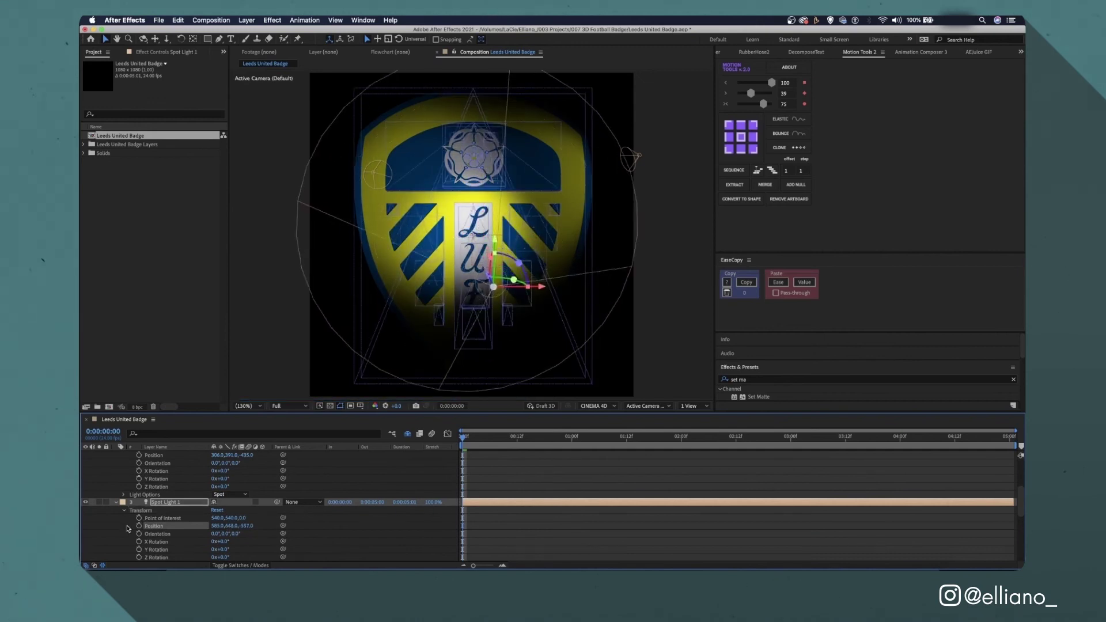
pyautogui.click(92, 463)
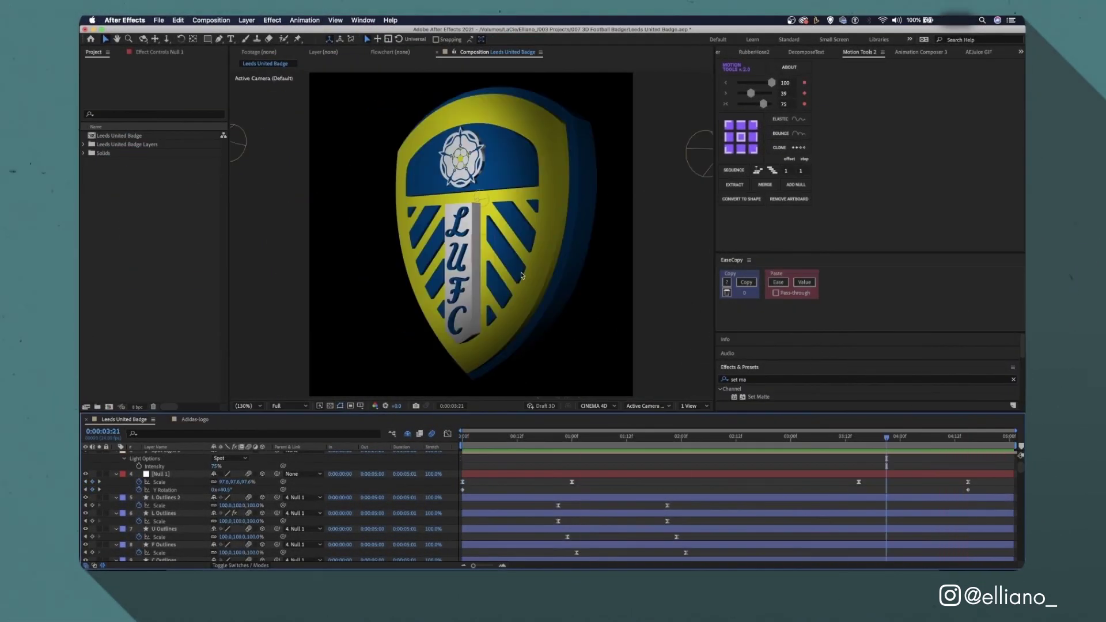
# Create a black solid and send it to the back of the badge composition's layer stack.
pyautogui.click(248, 20)
pyautogui.moveTo(266, 33)
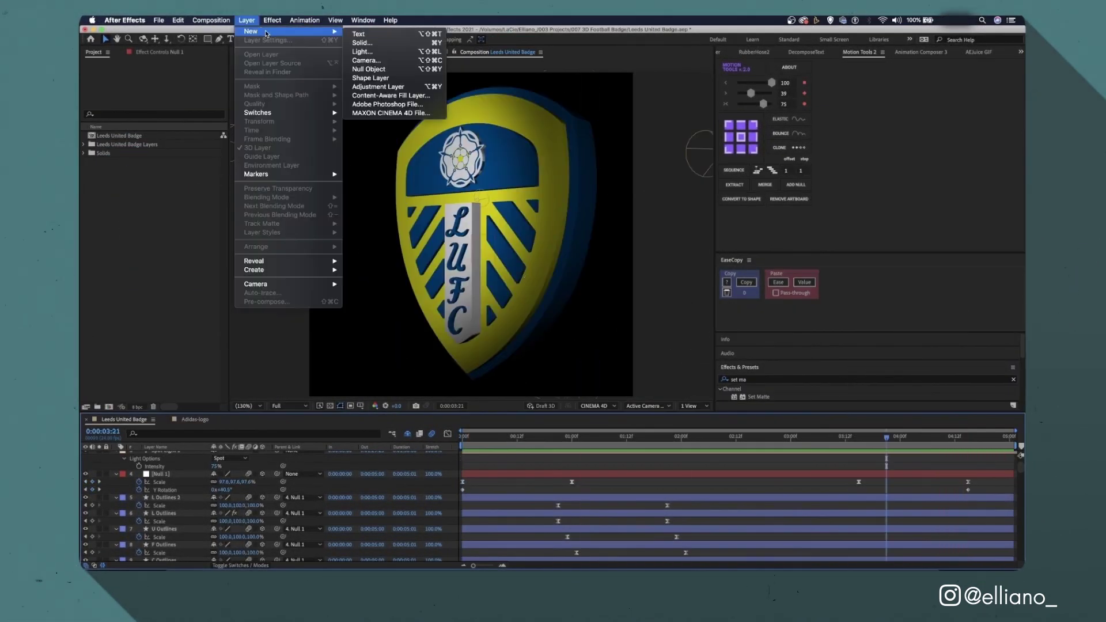
pyautogui.click(380, 46)
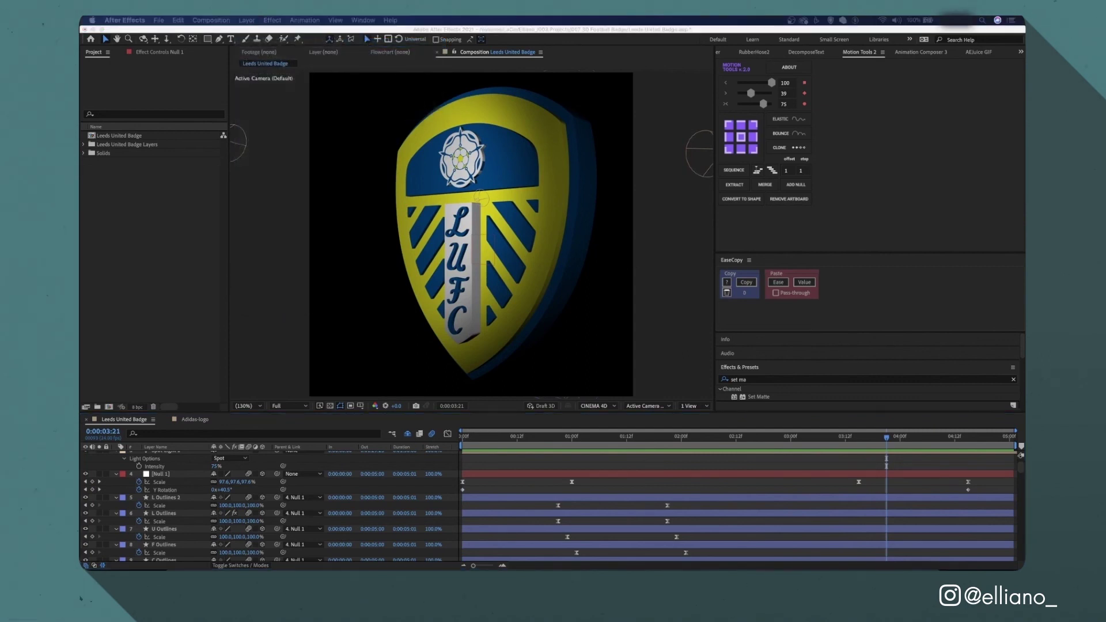
pyautogui.press('Return')
pyautogui.press('super+shift+bracketleft')
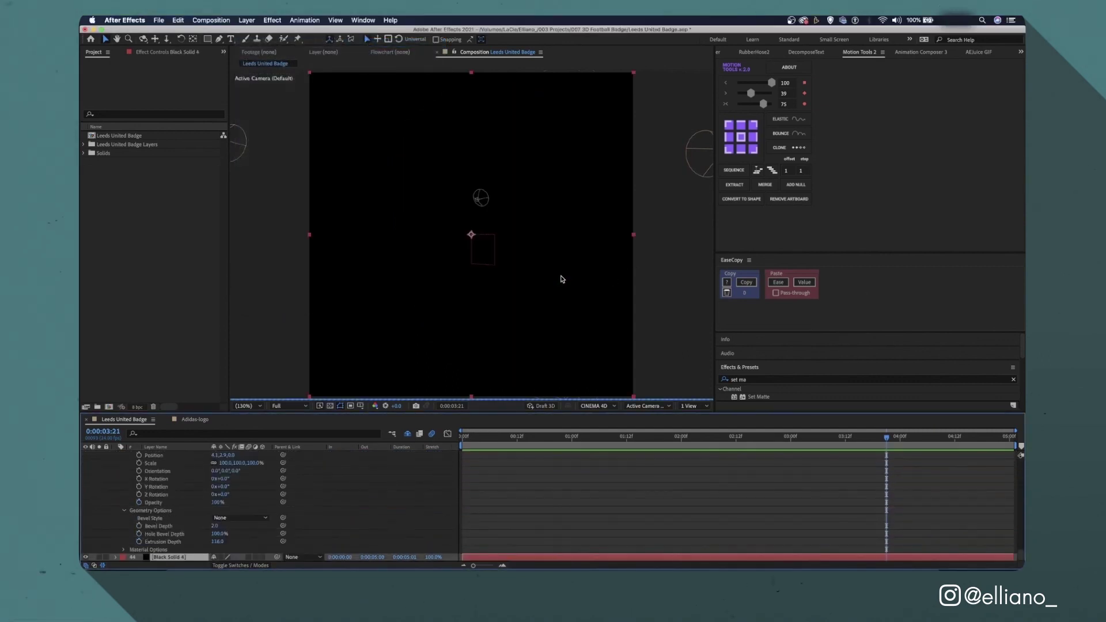